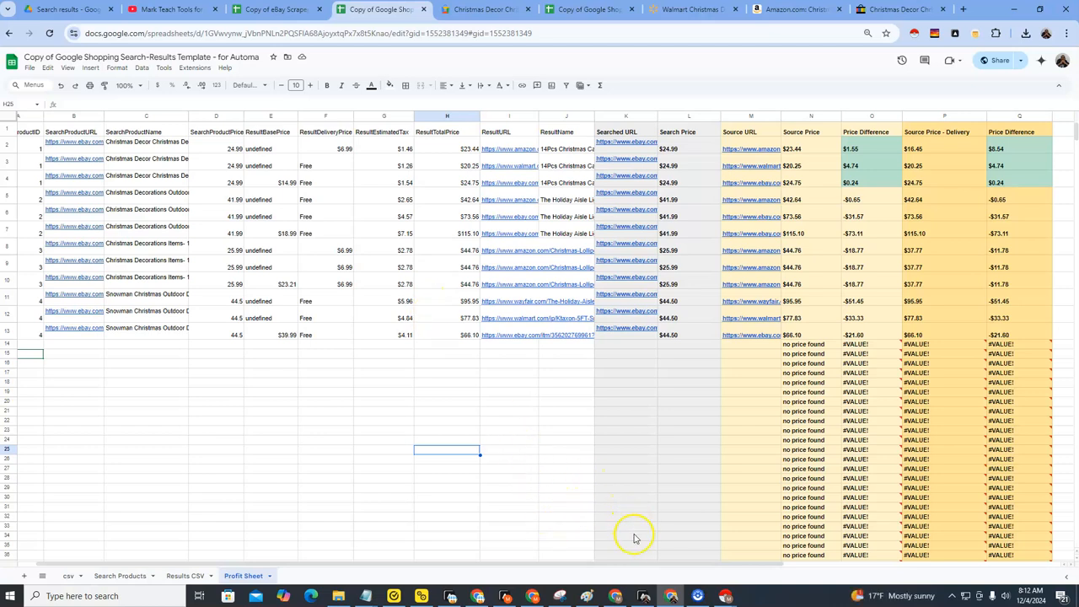
Switch to the eBay christmas decorations results and download the Instant Data Scraper table as CSV, then minimize the scraper window.
{"action": "left_click", "coordinate": [614, 597]}
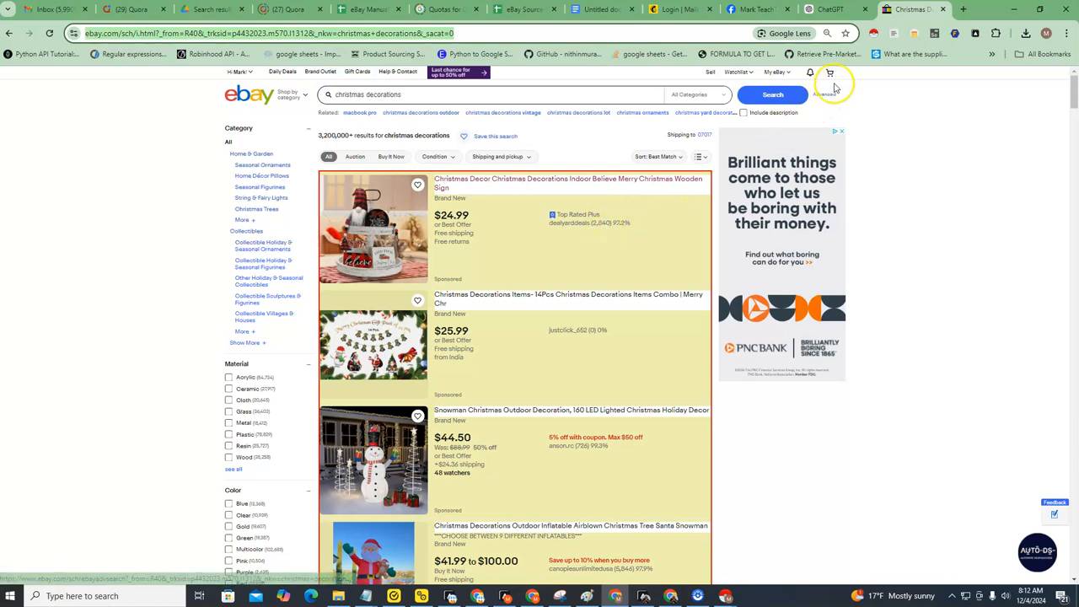
{"action": "mouse_move", "coordinate": [829, 82]}
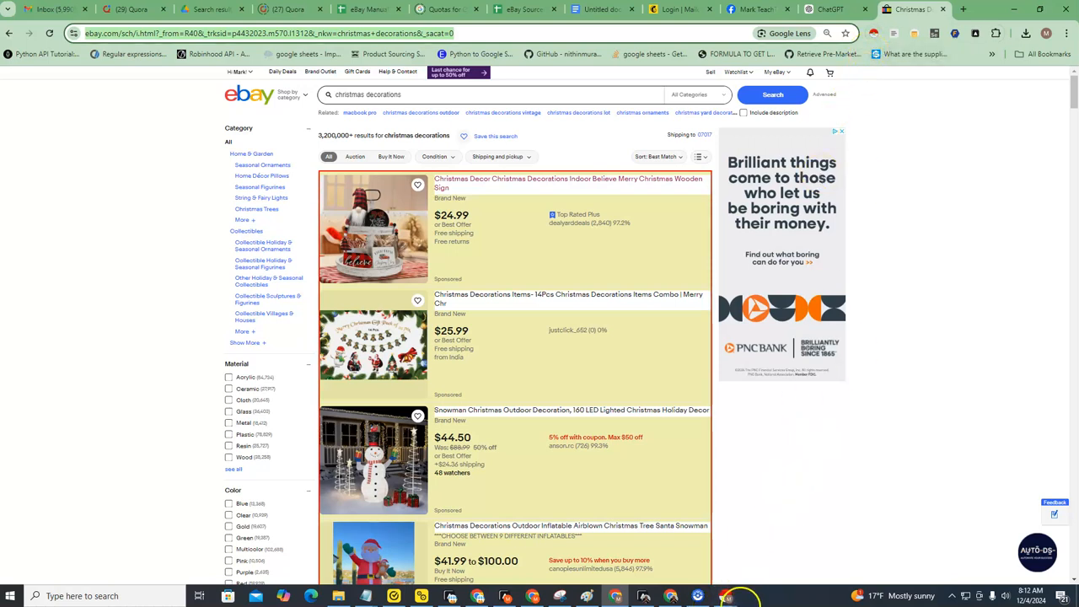
{"action": "mouse_move", "coordinate": [725, 596]}
{"action": "left_click", "coordinate": [759, 544]}
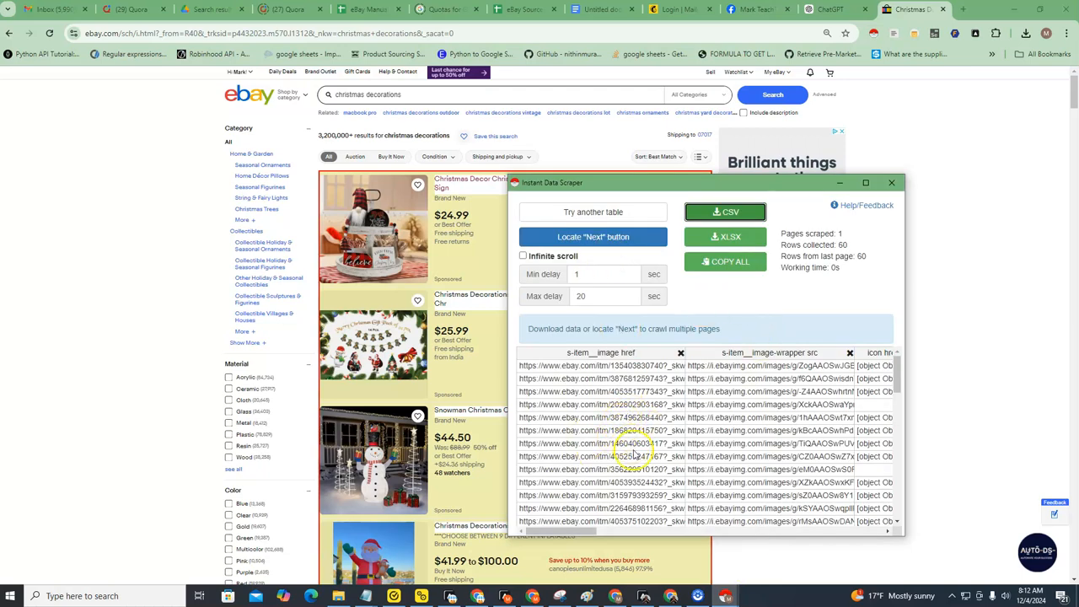
{"action": "left_click", "coordinate": [734, 214]}
{"action": "left_click", "coordinate": [839, 182]}
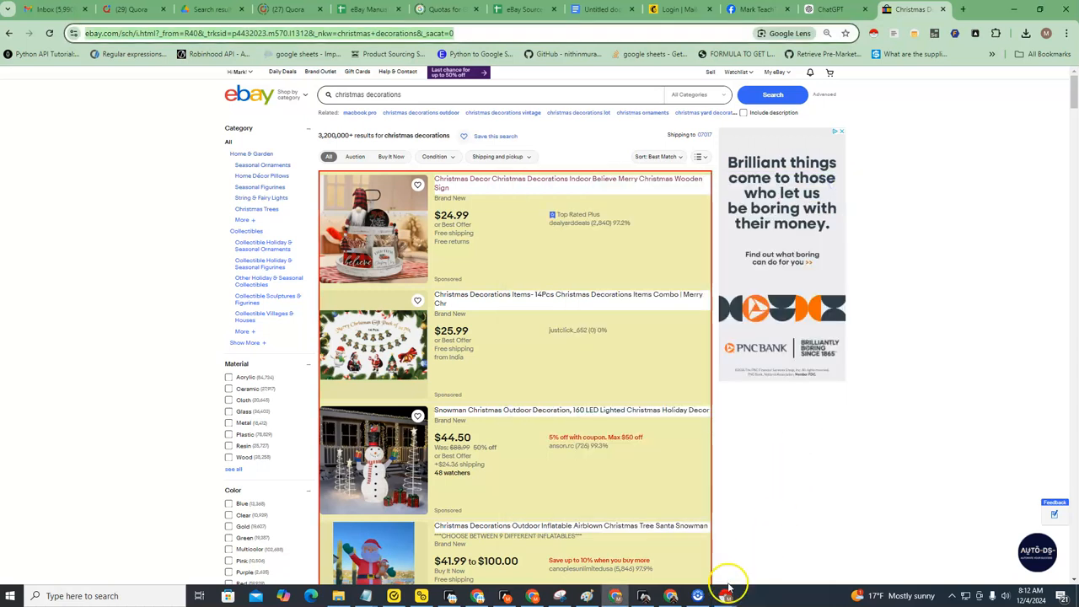
Compare the product list in the eBay Scraper + Sourcer spreadsheet with the eBay christmas decorations search results.
{"action": "left_click", "coordinate": [671, 596]}
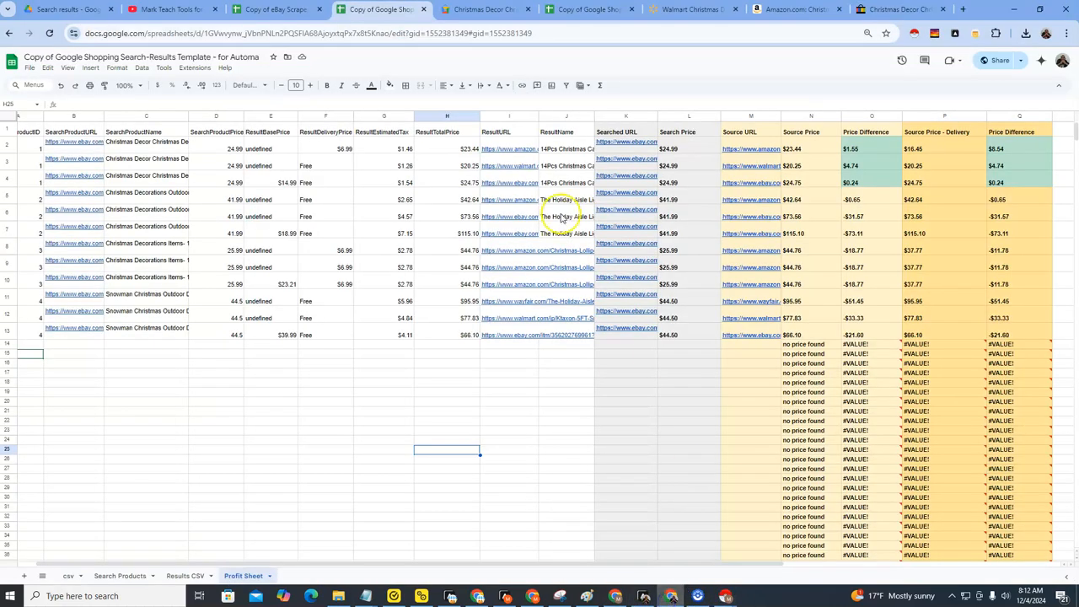
{"action": "left_click", "coordinate": [276, 9]}
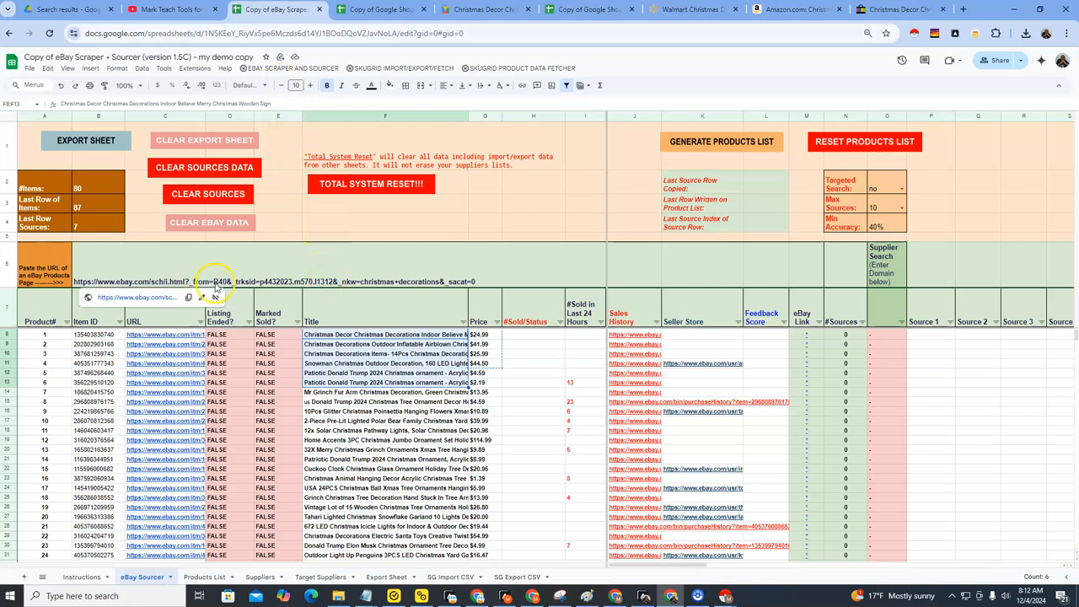
{"action": "left_click", "coordinate": [616, 596]}
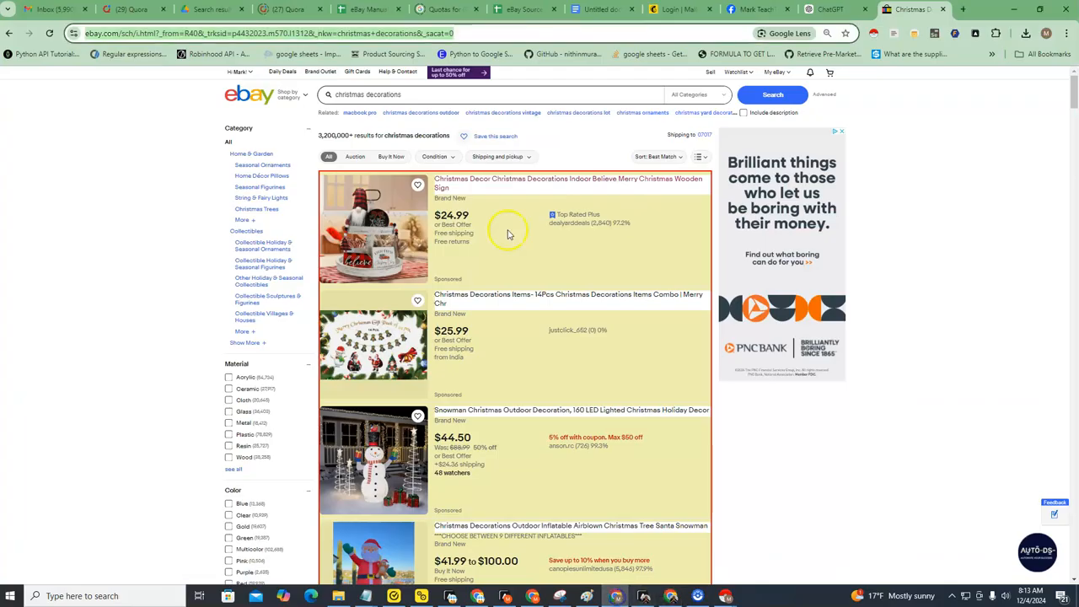
{"action": "left_click", "coordinate": [644, 596]}
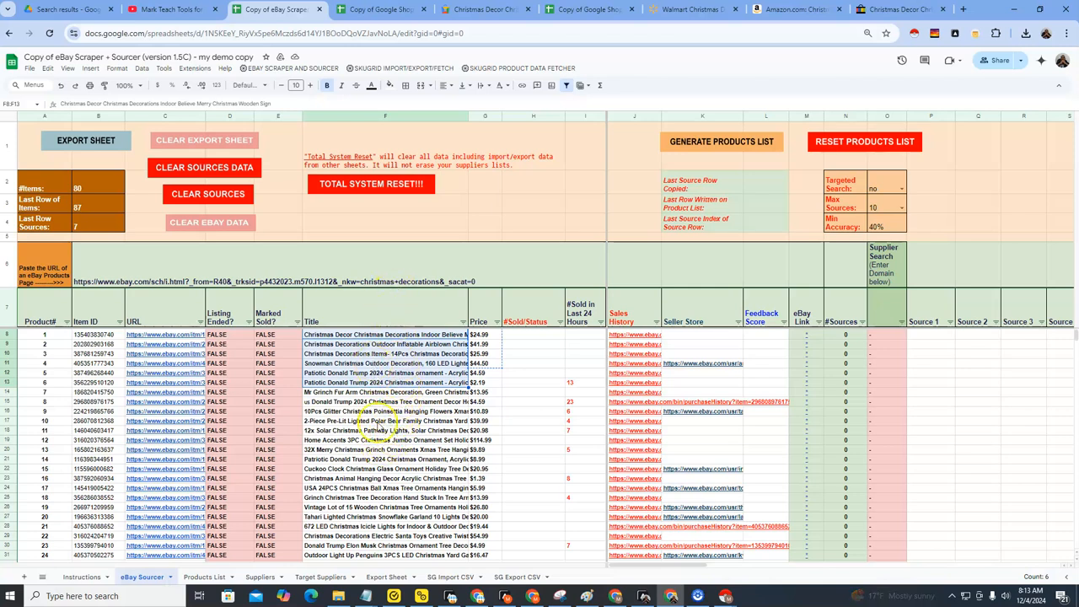
{"action": "left_click", "coordinate": [623, 600]}
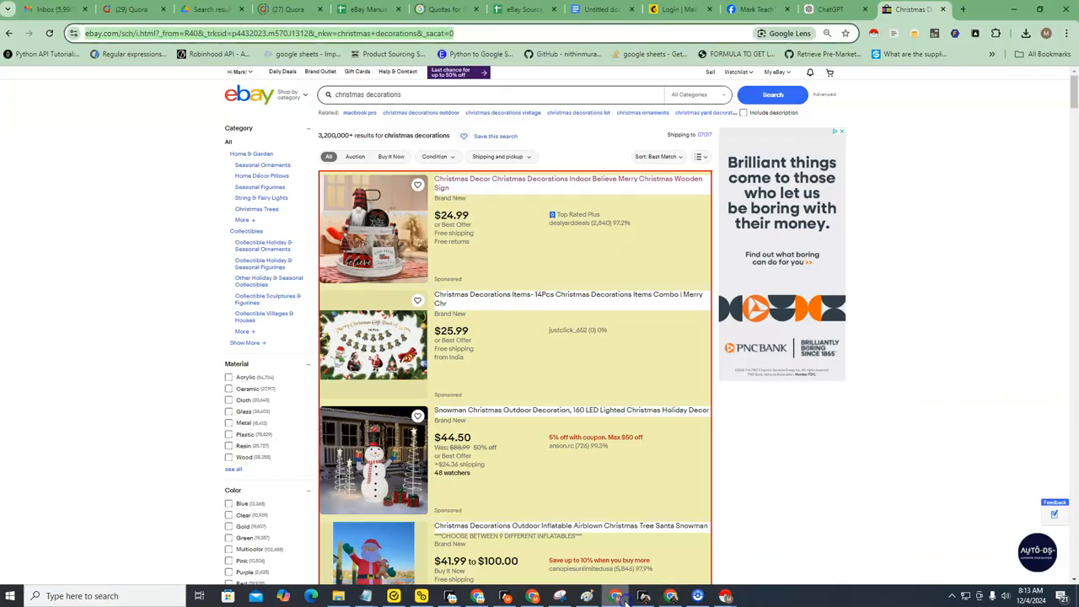
{"action": "left_click", "coordinate": [671, 596]}
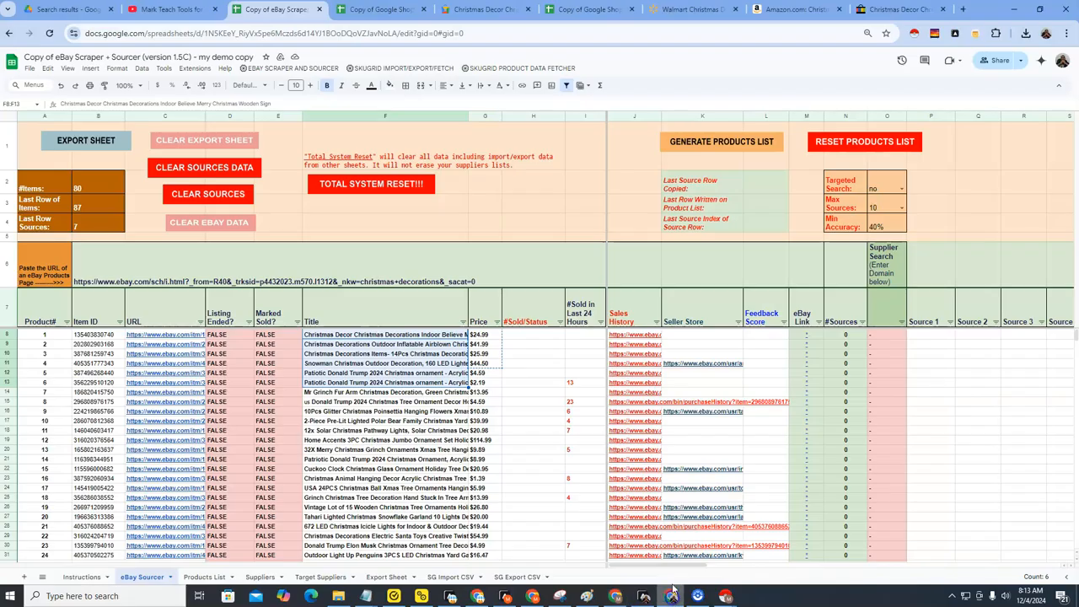
Return to the Google Shopping Search-Results Template and close the store product pages and the duplicate template copy open beside it.
{"action": "left_click", "coordinate": [356, 10]}
{"action": "left_click_drag", "start_coordinate": [357, 10], "coordinate": [428, 15]}
{"action": "left_click", "coordinate": [426, 10]}
{"action": "left_click", "coordinate": [631, 10]}
{"action": "left_click", "coordinate": [632, 10]}
{"action": "left_click", "coordinate": [631, 10]}
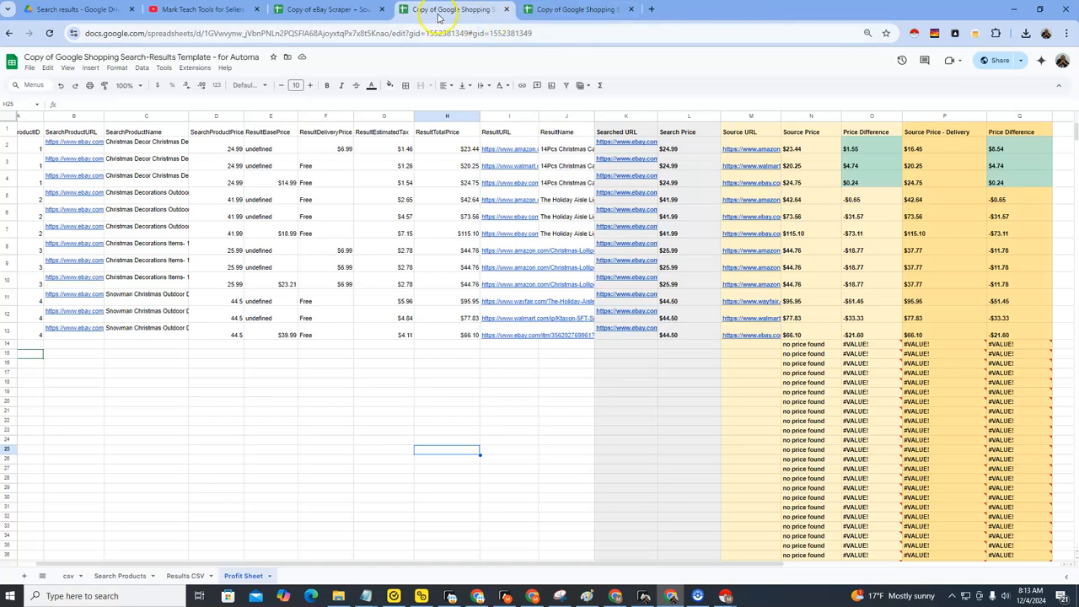
{"action": "left_click", "coordinate": [631, 9]}
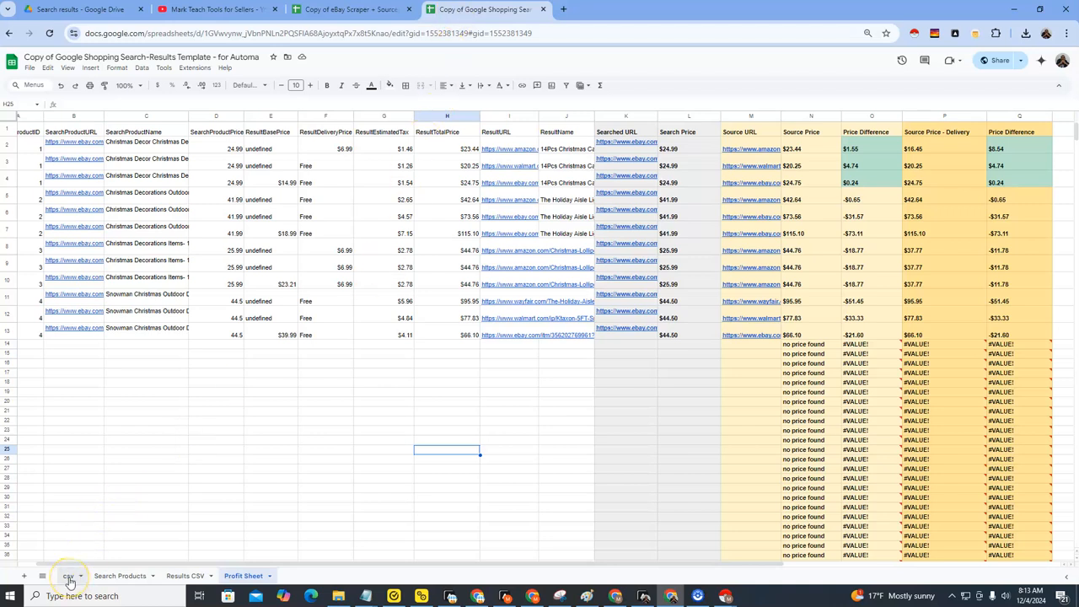
Review the template's Search Products and csv sheets alongside the eBay Sourcer sheet, ending on Search Products.
{"action": "left_click", "coordinate": [110, 575]}
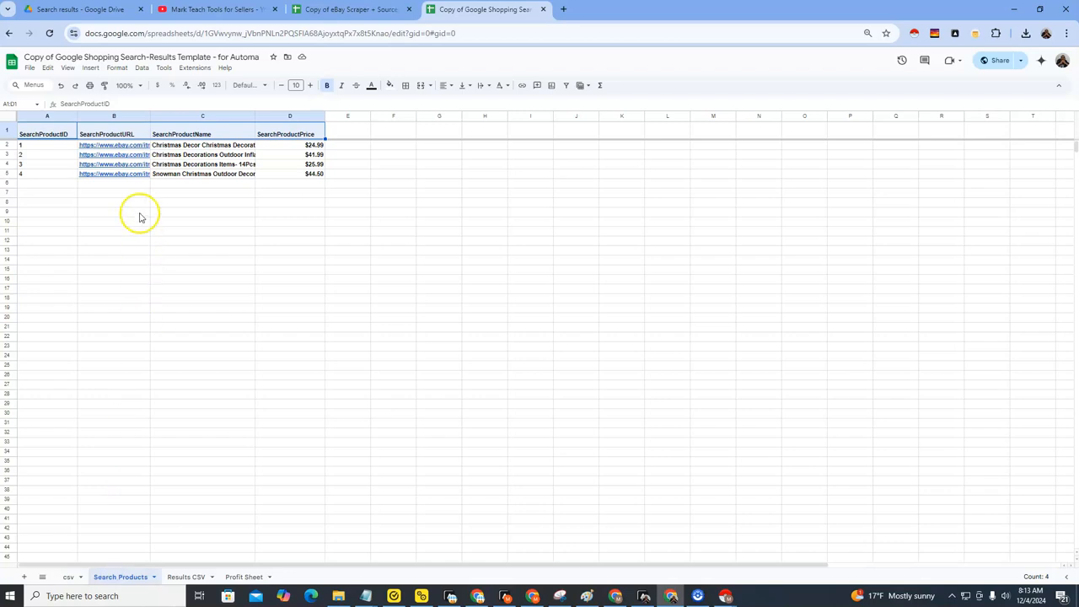
{"action": "left_click", "coordinate": [69, 577]}
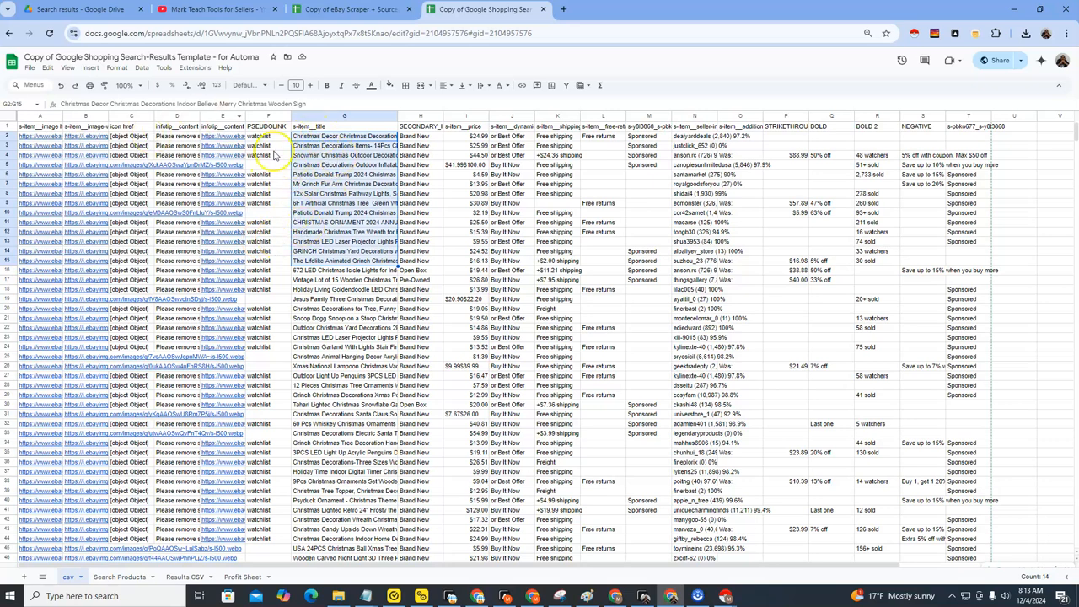
{"action": "left_click", "coordinate": [117, 578]}
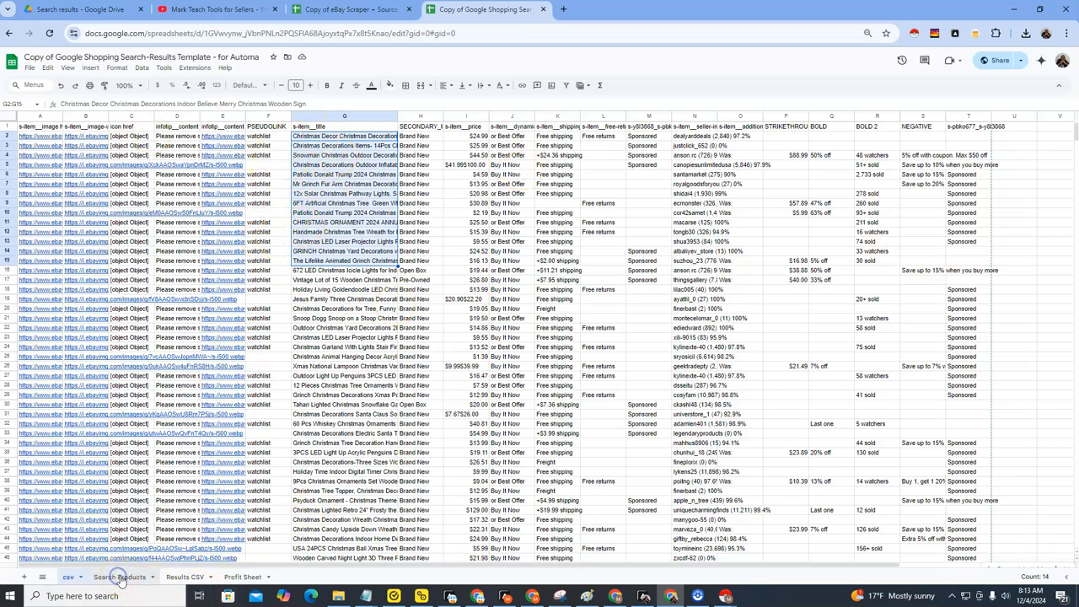
{"action": "left_click", "coordinate": [333, 10]}
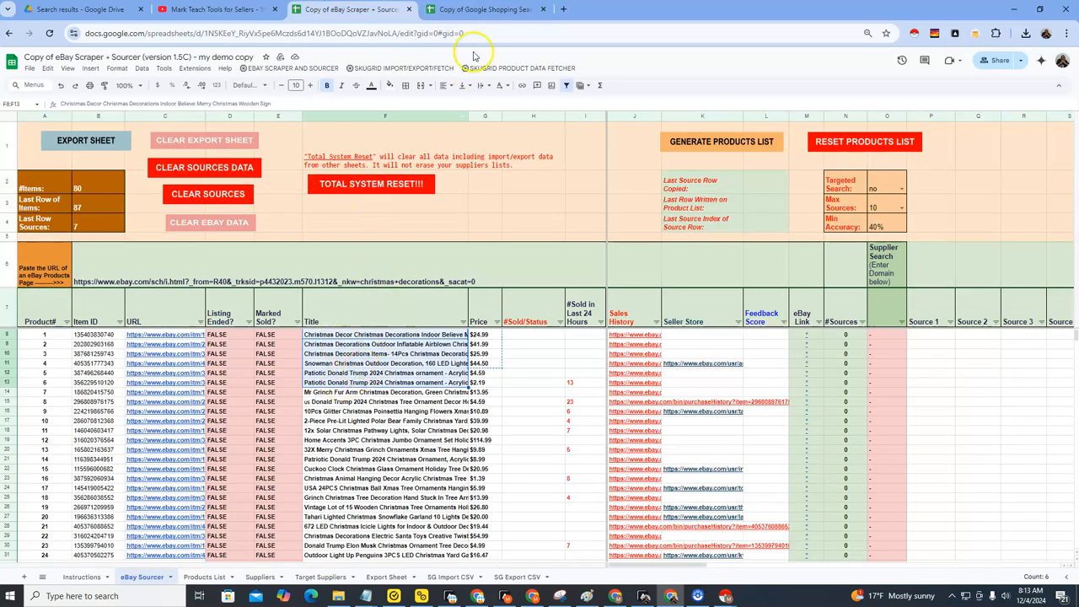
{"action": "left_click", "coordinate": [477, 10]}
Examine the SearchProductID, SearchProductURL, SearchProductName and SearchProductPrice columns and their four product rows on the Search Products sheet.
{"action": "left_click", "coordinate": [123, 131]}
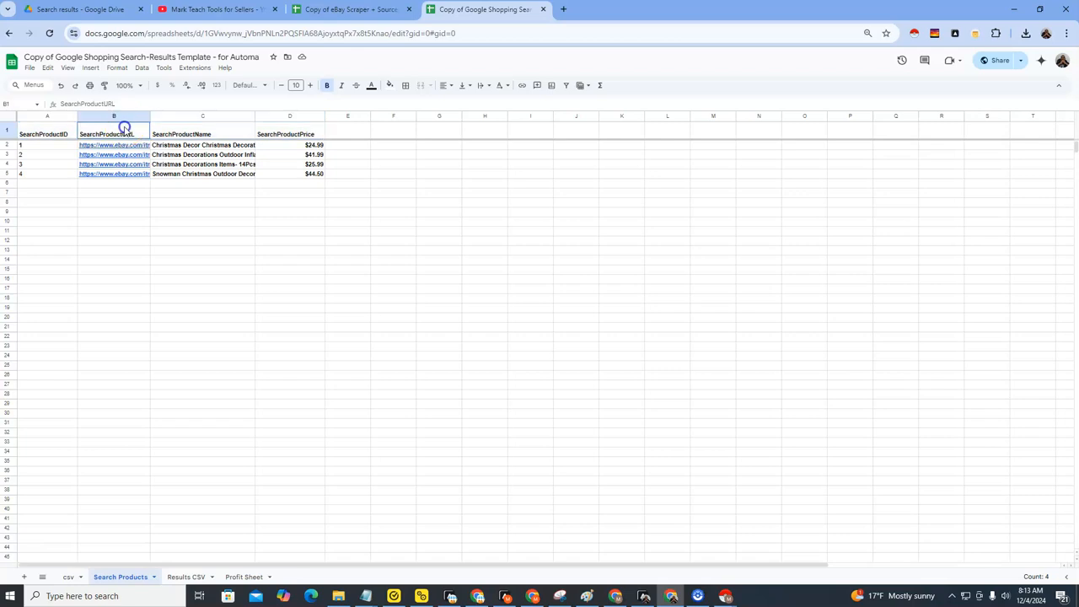
{"action": "left_click_drag", "start_coordinate": [124, 128], "coordinate": [123, 171]}
{"action": "left_click_drag", "start_coordinate": [179, 133], "coordinate": [190, 174]}
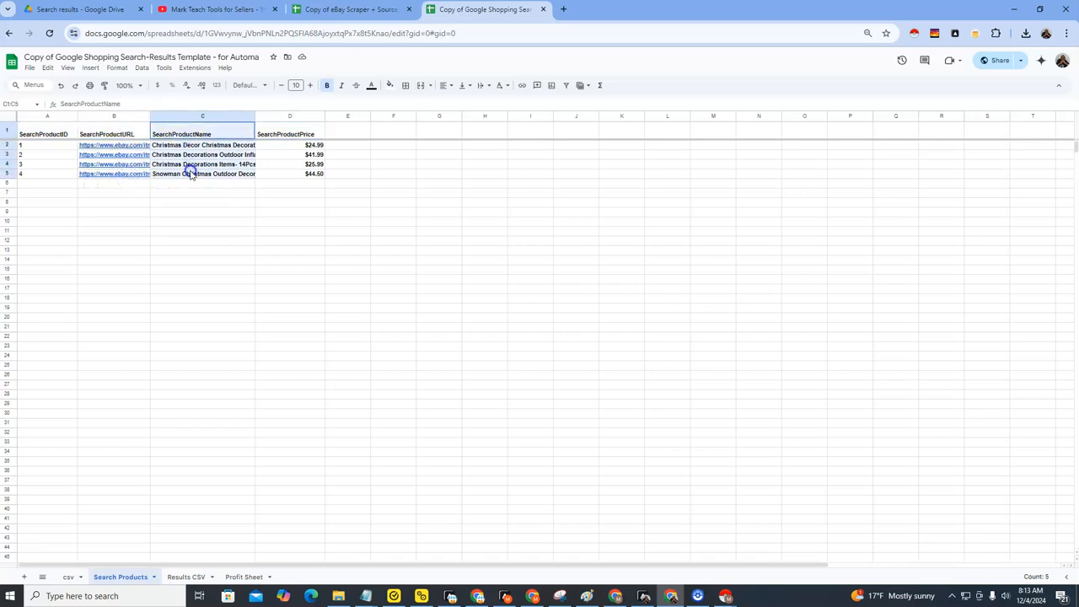
{"action": "left_click_drag", "start_coordinate": [287, 134], "coordinate": [291, 178]}
{"action": "left_click_drag", "start_coordinate": [127, 131], "coordinate": [132, 170]}
{"action": "left_click_drag", "start_coordinate": [209, 133], "coordinate": [206, 172]}
{"action": "left_click", "coordinate": [299, 126]}
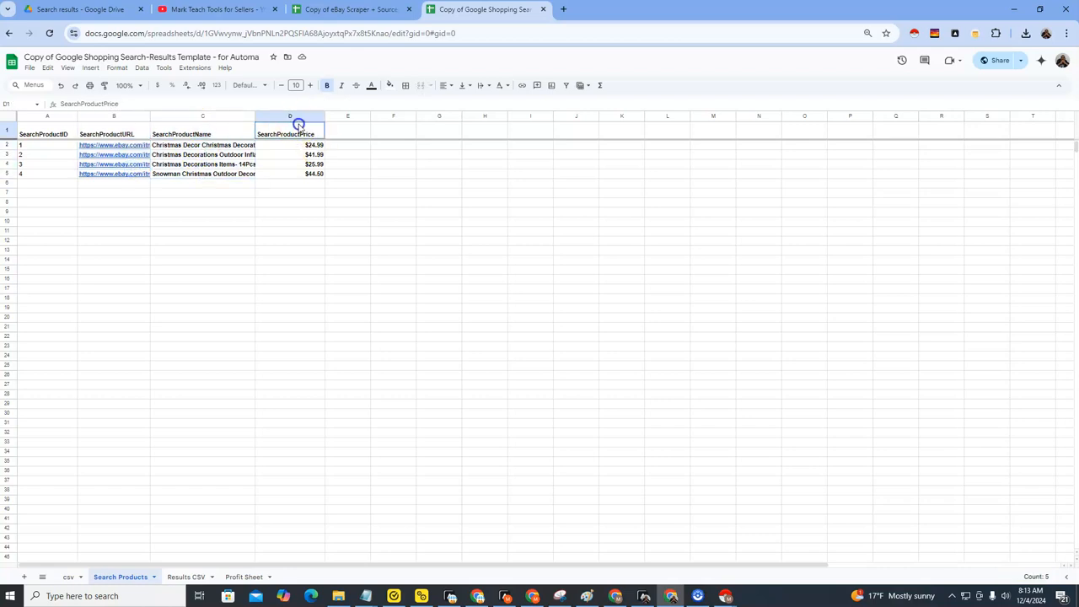
{"action": "left_click_drag", "start_coordinate": [298, 126], "coordinate": [295, 171]}
{"action": "left_click_drag", "start_coordinate": [43, 134], "coordinate": [50, 173]}
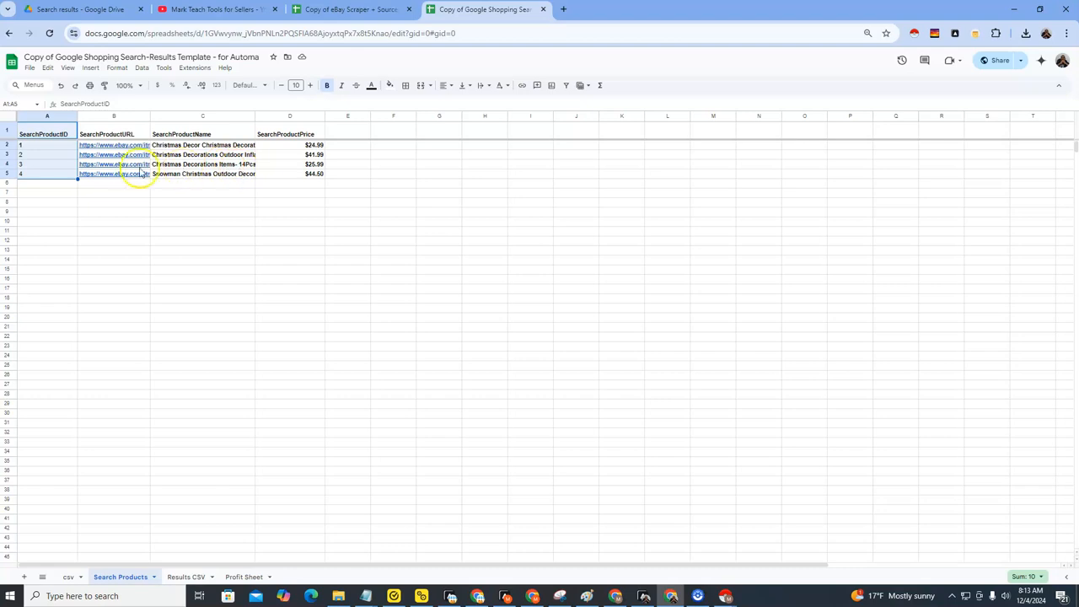
{"action": "left_click_drag", "start_coordinate": [134, 133], "coordinate": [129, 178]}
{"action": "left_click_drag", "start_coordinate": [219, 132], "coordinate": [216, 176]}
{"action": "left_click_drag", "start_coordinate": [314, 129], "coordinate": [301, 178]}
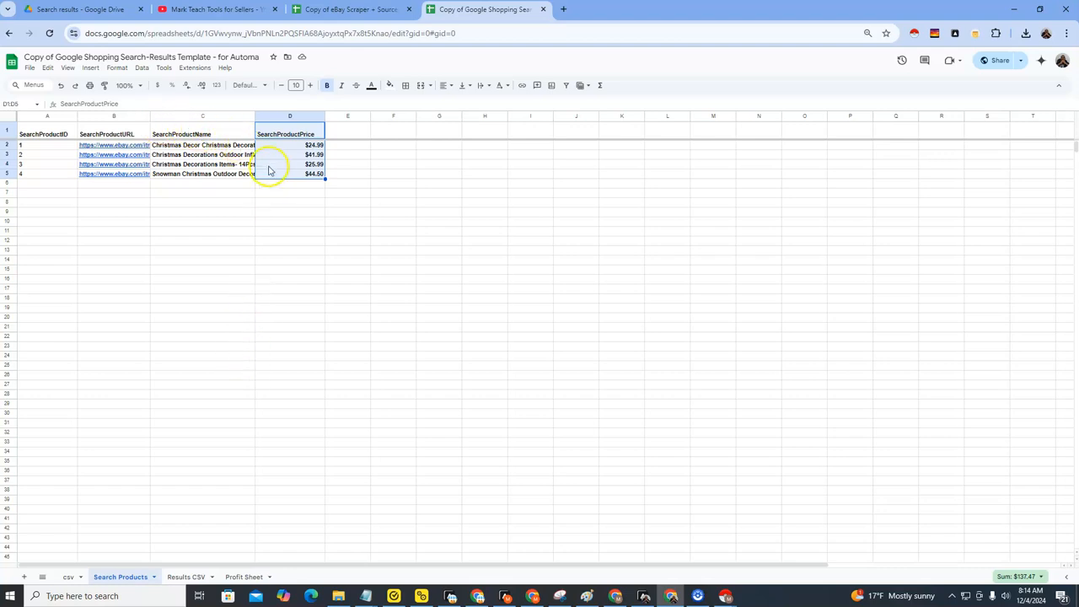
{"action": "mouse_move", "coordinate": [135, 150]}
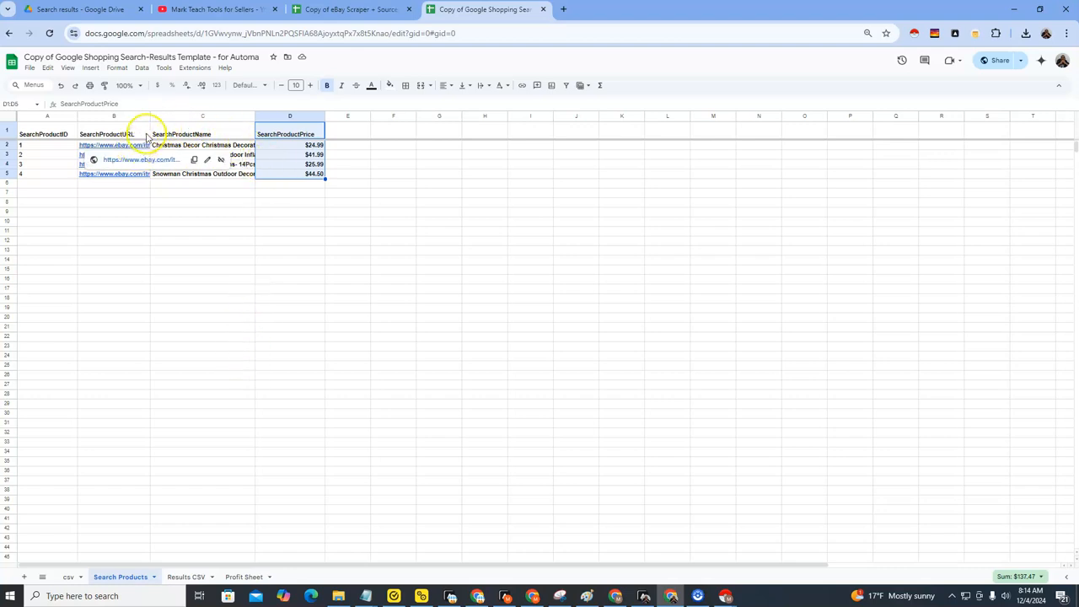
{"action": "left_click", "coordinate": [95, 125]}
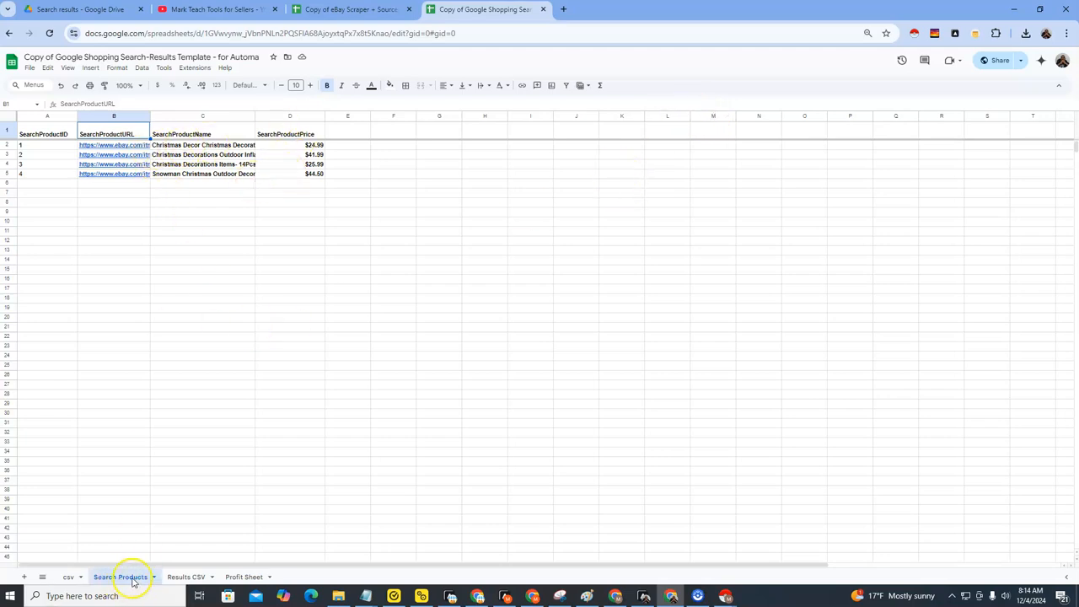
Switch to Automa and inspect the SpreadsheetURL default value in the Google Shopping Product Matcher's trigger parameters.
{"action": "left_click", "coordinate": [642, 596]}
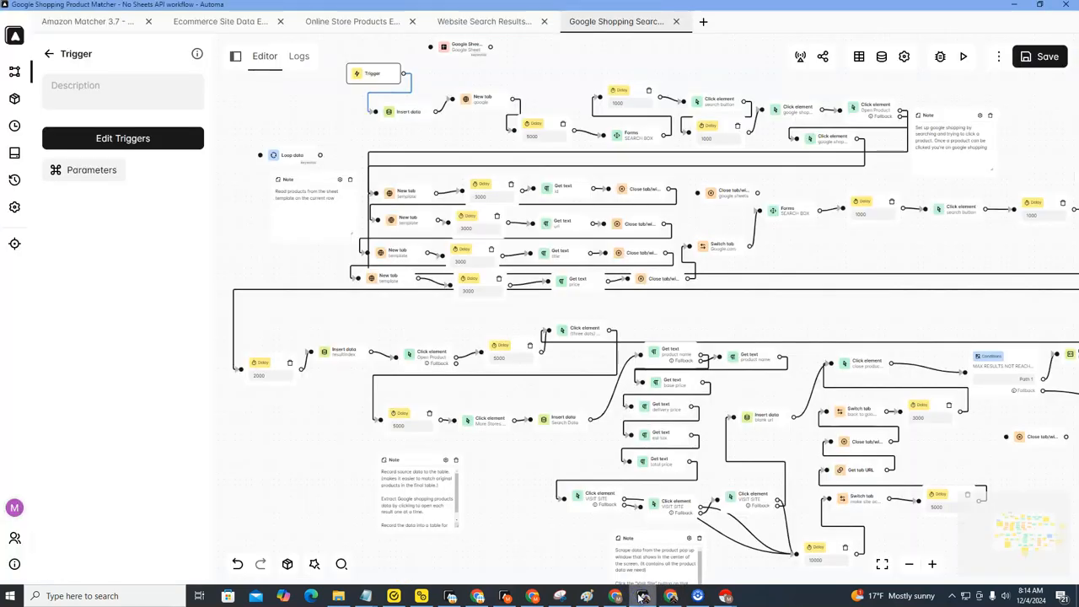
{"action": "left_click", "coordinate": [49, 54]}
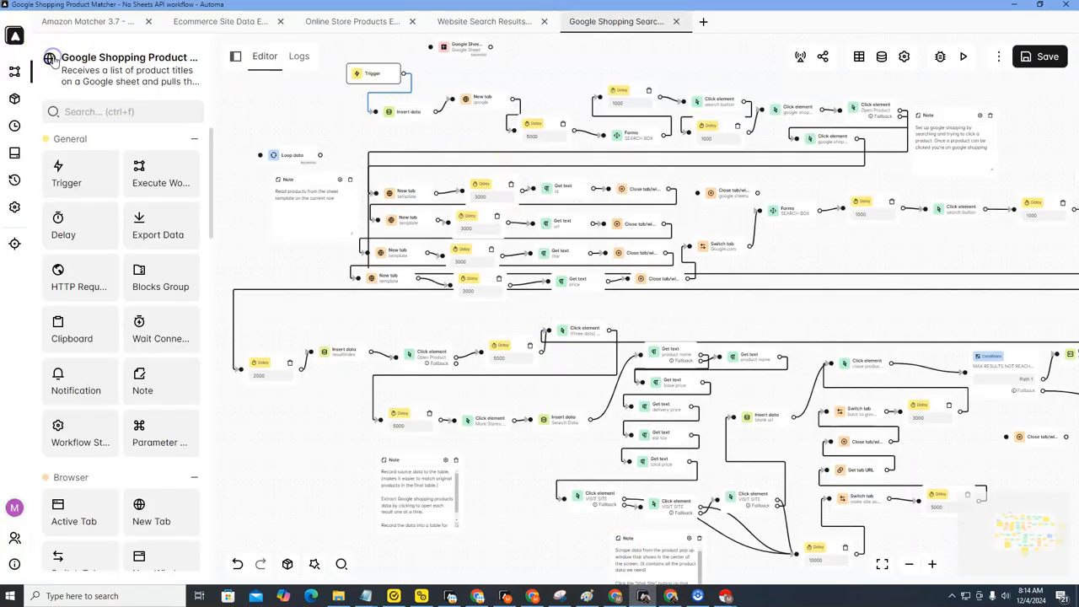
{"action": "double_click", "coordinate": [367, 76]}
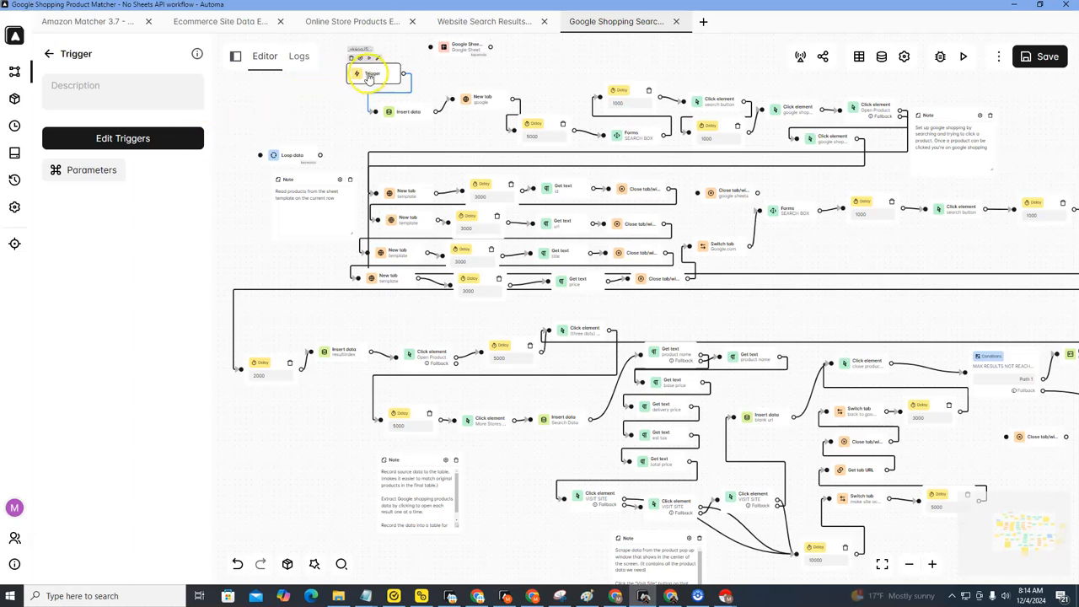
{"action": "left_click", "coordinate": [92, 171]}
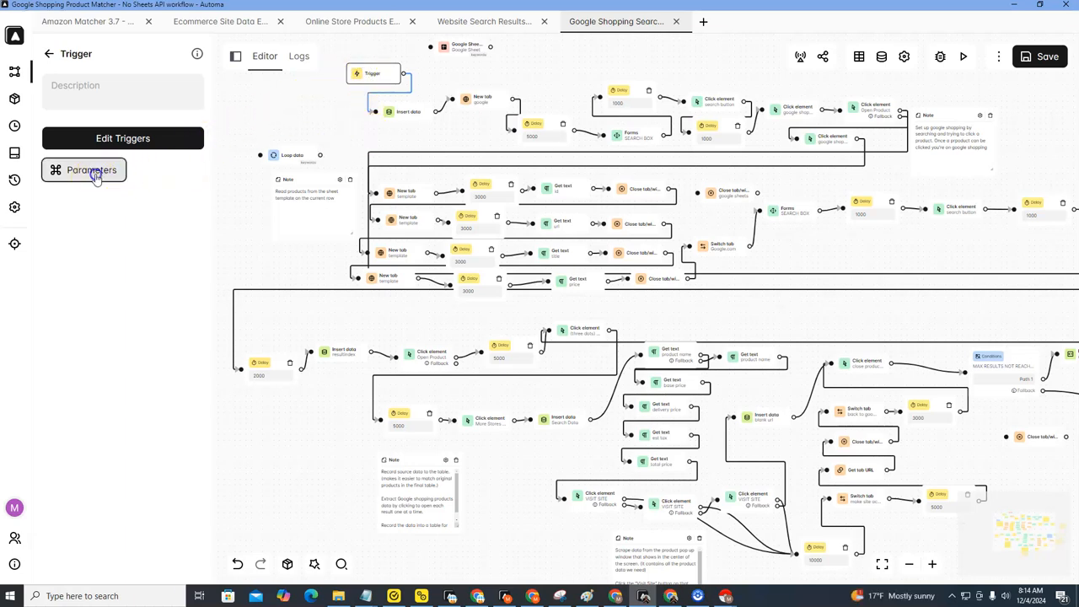
{"action": "left_click", "coordinate": [646, 226]}
{"action": "left_click_drag", "start_coordinate": [632, 220], "coordinate": [749, 225]}
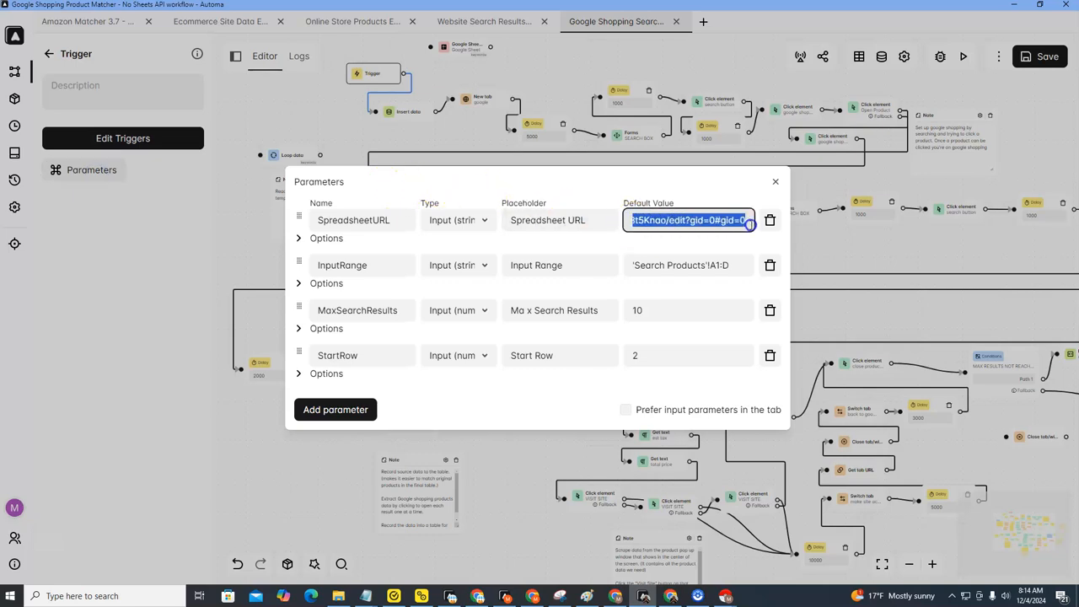
{"action": "left_click", "coordinate": [636, 220]}
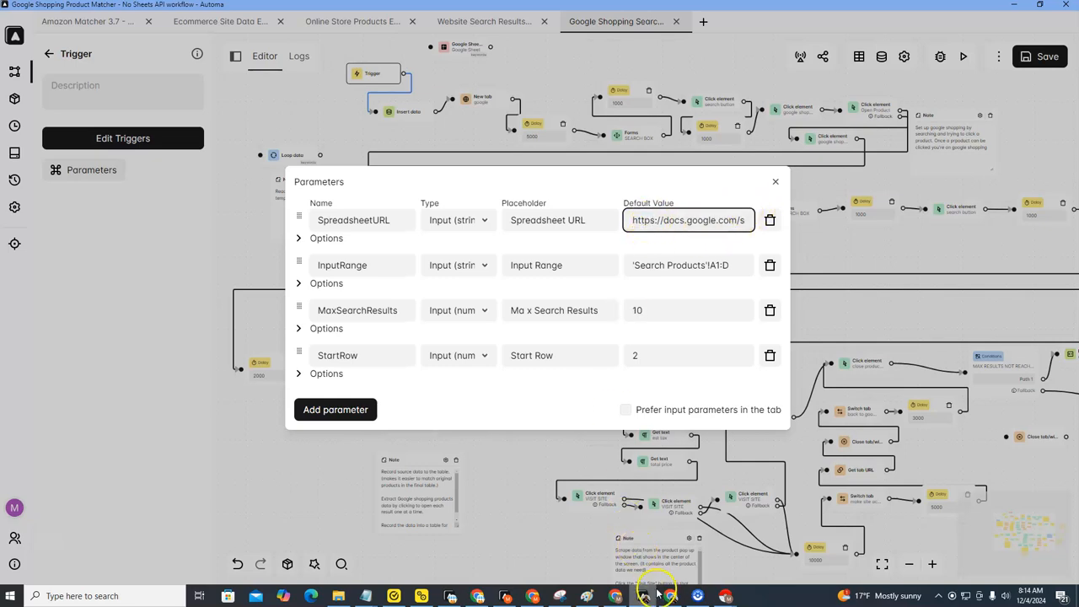
Copy the URL of the template's Search Products sheet, return to Automa and close the trigger parameters.
{"action": "left_click", "coordinate": [670, 596]}
{"action": "left_click", "coordinate": [315, 34]}
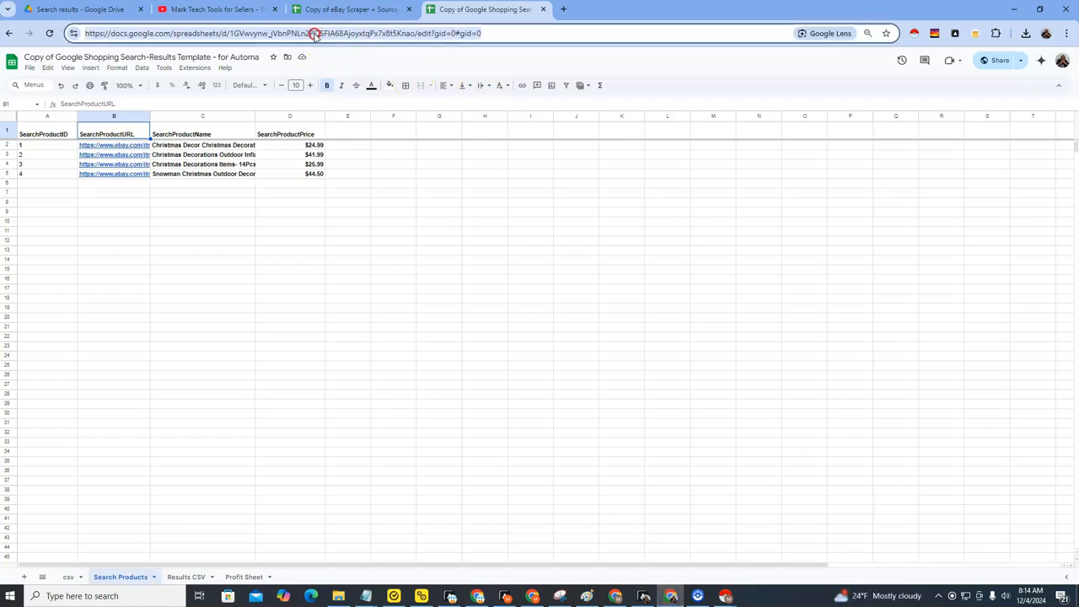
{"action": "right_click", "coordinate": [314, 34]}
{"action": "left_click", "coordinate": [644, 596]}
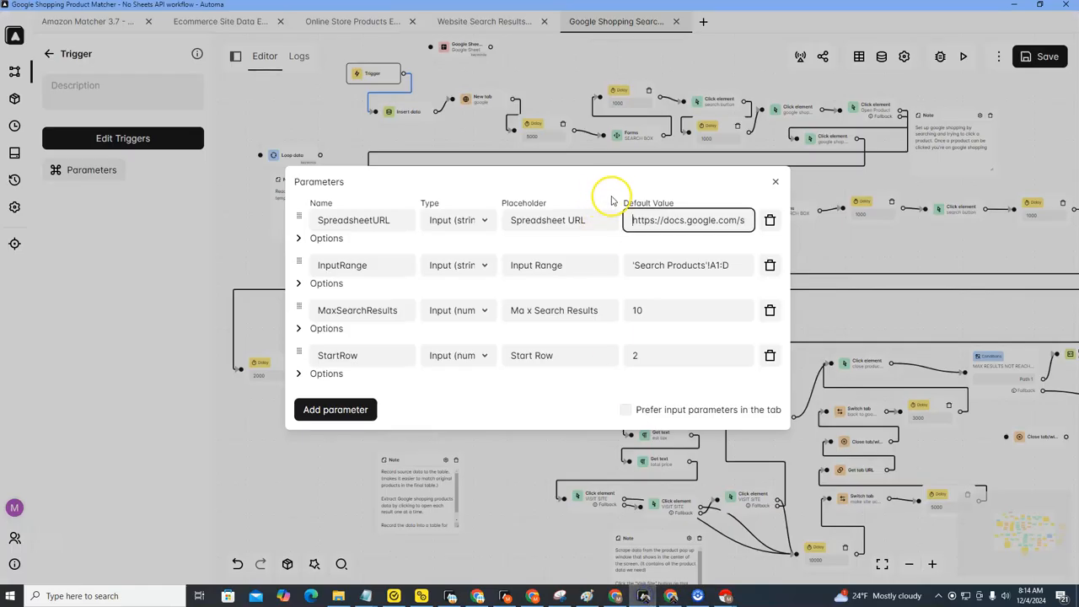
{"action": "left_click", "coordinate": [776, 181]}
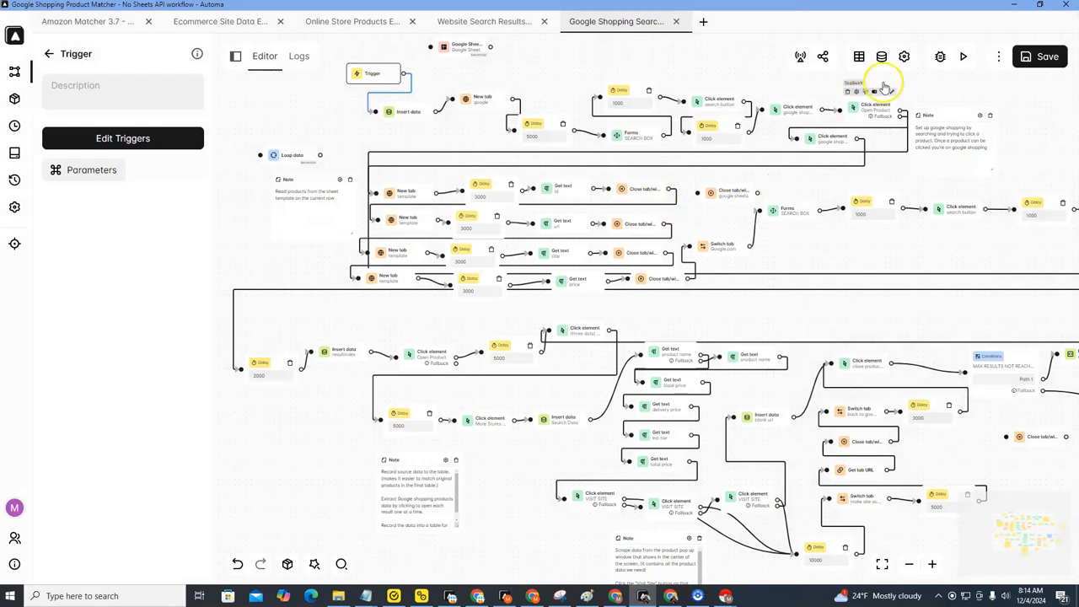
Run the Google Shopping Product Matcher workflow with MaxSearchResults set to 2.
{"action": "left_click", "coordinate": [962, 57]}
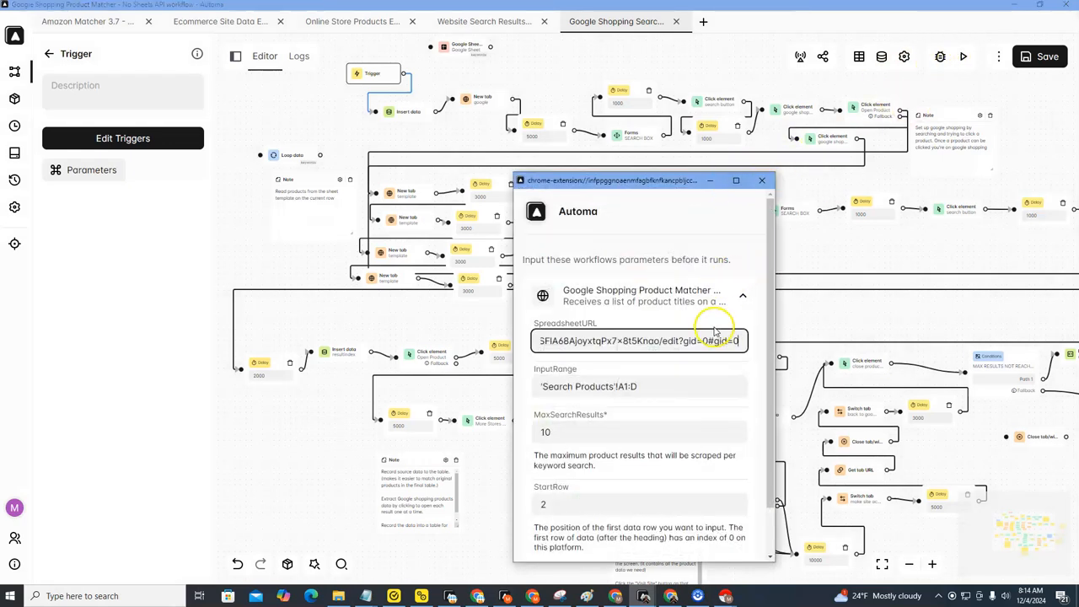
{"action": "scroll", "coordinate": [720, 329], "scroll_direction": "down", "scroll_amount": 1}
{"action": "left_click", "coordinate": [734, 382]}
{"action": "left_click", "coordinate": [734, 383]}
{"action": "left_click", "coordinate": [734, 382]}
{"action": "left_click", "coordinate": [734, 383]}
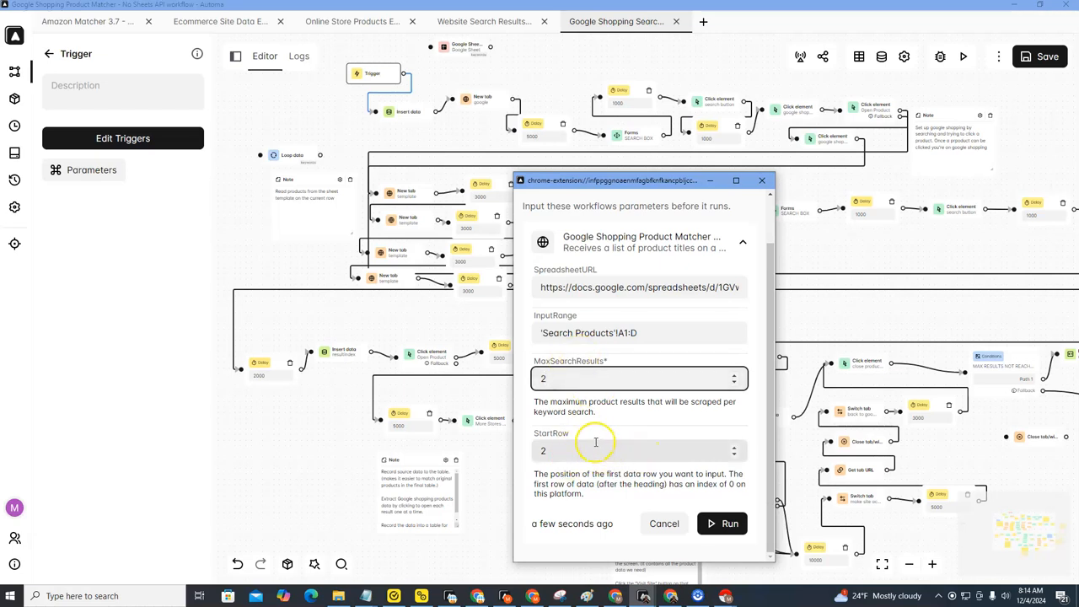
{"action": "left_click", "coordinate": [717, 525]}
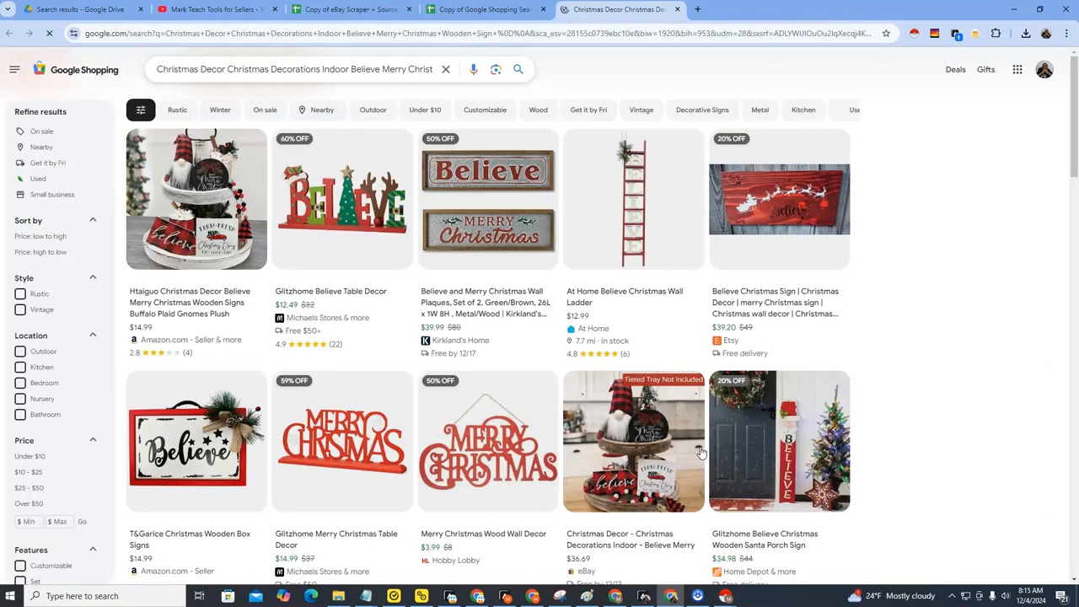
Examine the first Google Shopping result's store offers and its Amazon product page while the workflow runs.
{"action": "mouse_move", "coordinate": [701, 452]}
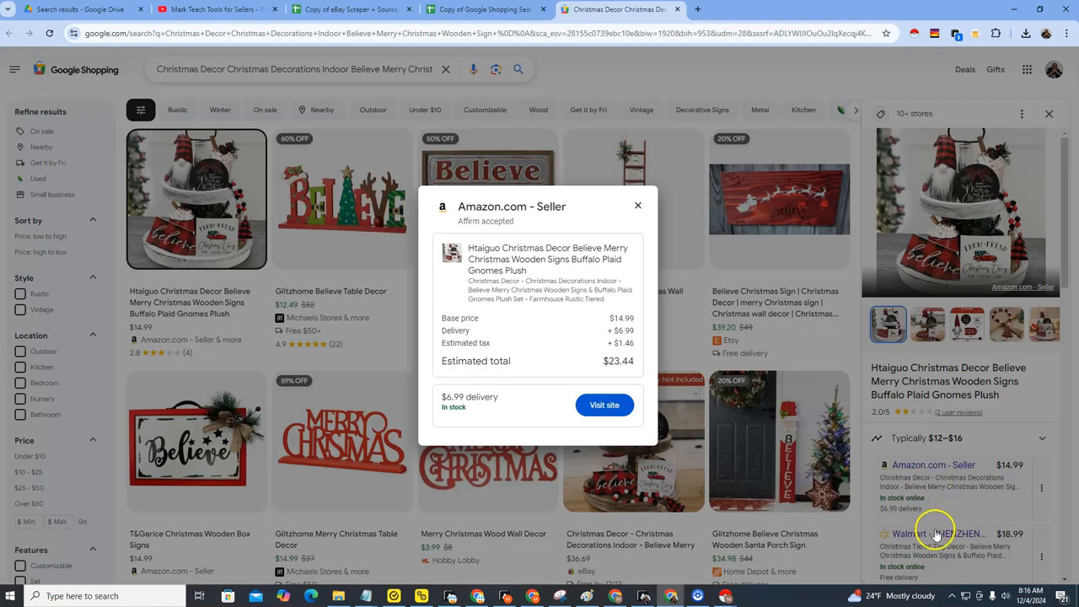
{"action": "scroll", "coordinate": [936, 526], "scroll_direction": "down", "scroll_amount": 5}
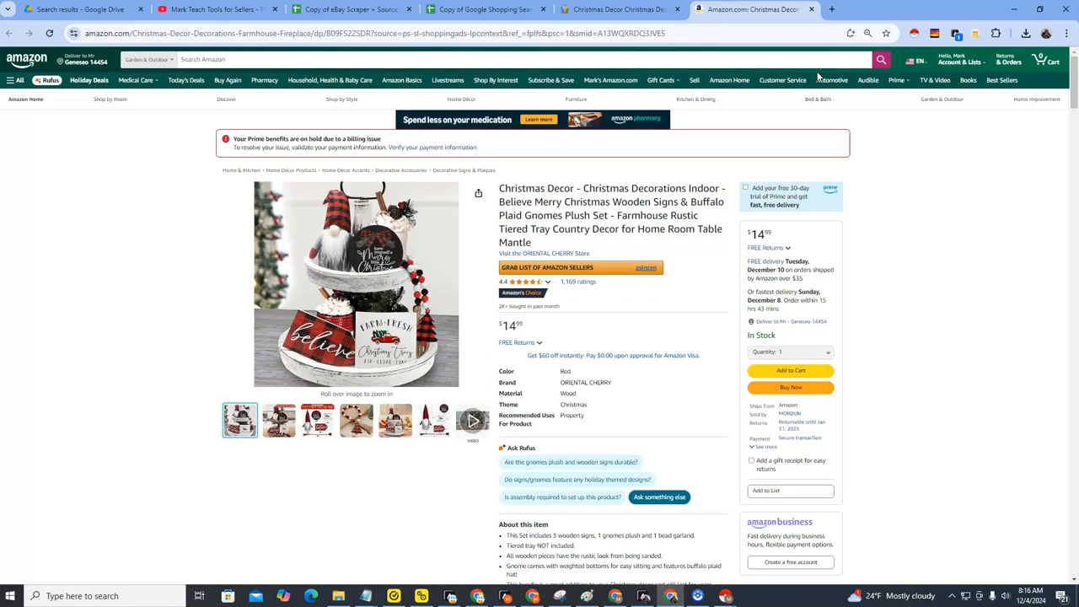
{"action": "key", "text": "ctrl+w"}
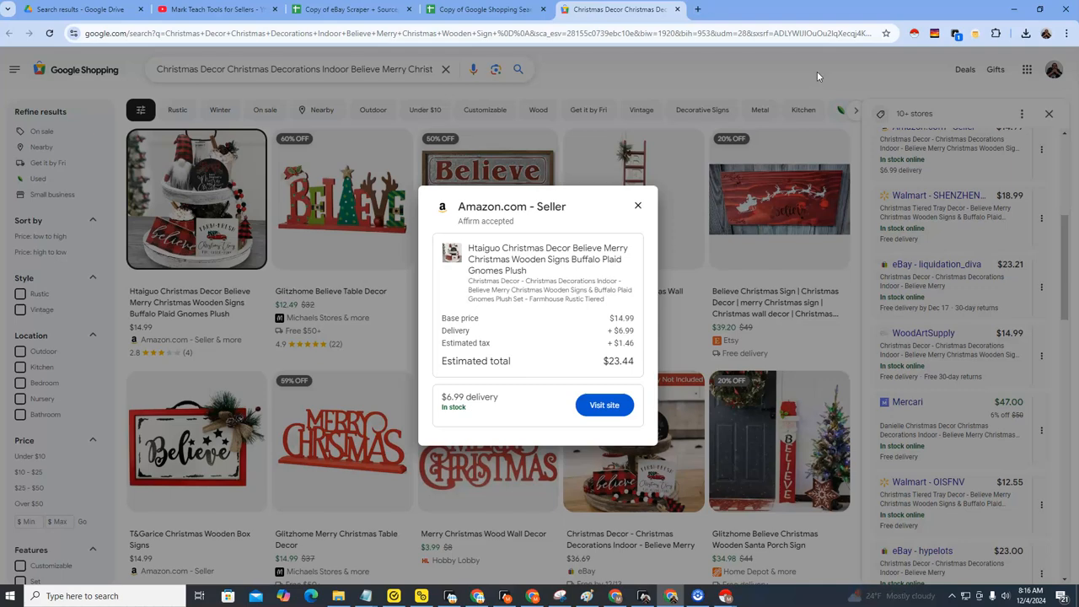
{"action": "left_click", "coordinate": [816, 73]}
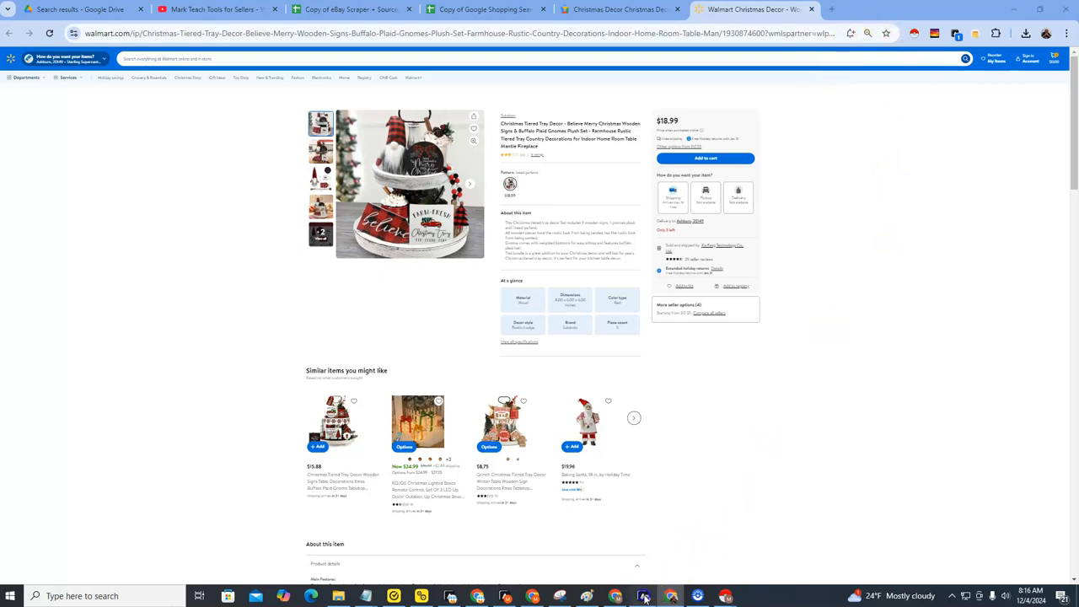
Switch to Automa, open the workflow's logs, stop the running Google Shopping Product Matcher and close the logs.
{"action": "left_click", "coordinate": [645, 595]}
{"action": "left_click", "coordinate": [305, 61]}
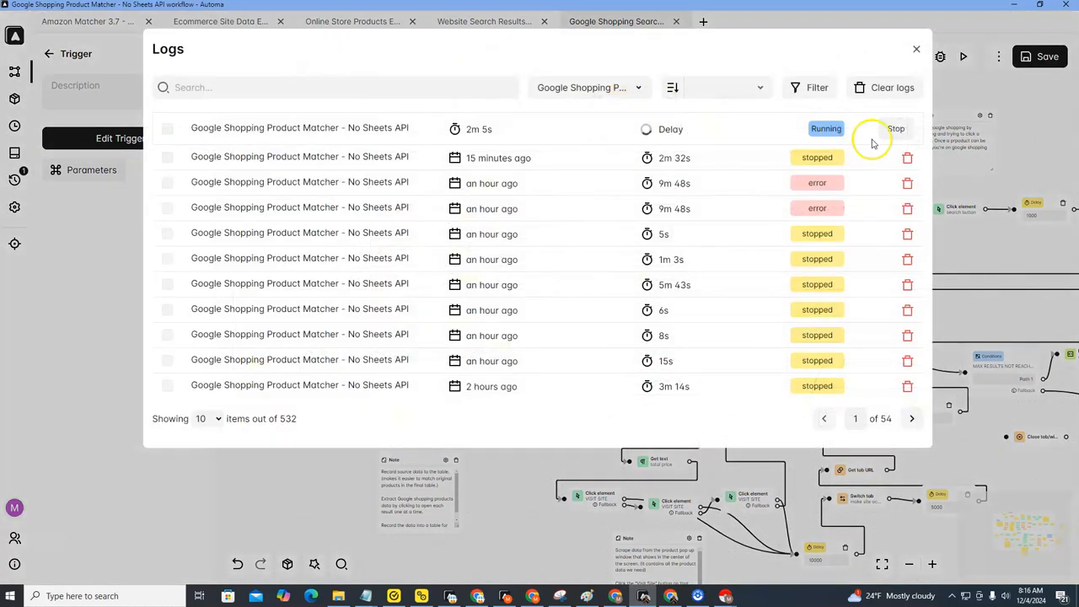
{"action": "left_click", "coordinate": [915, 48]}
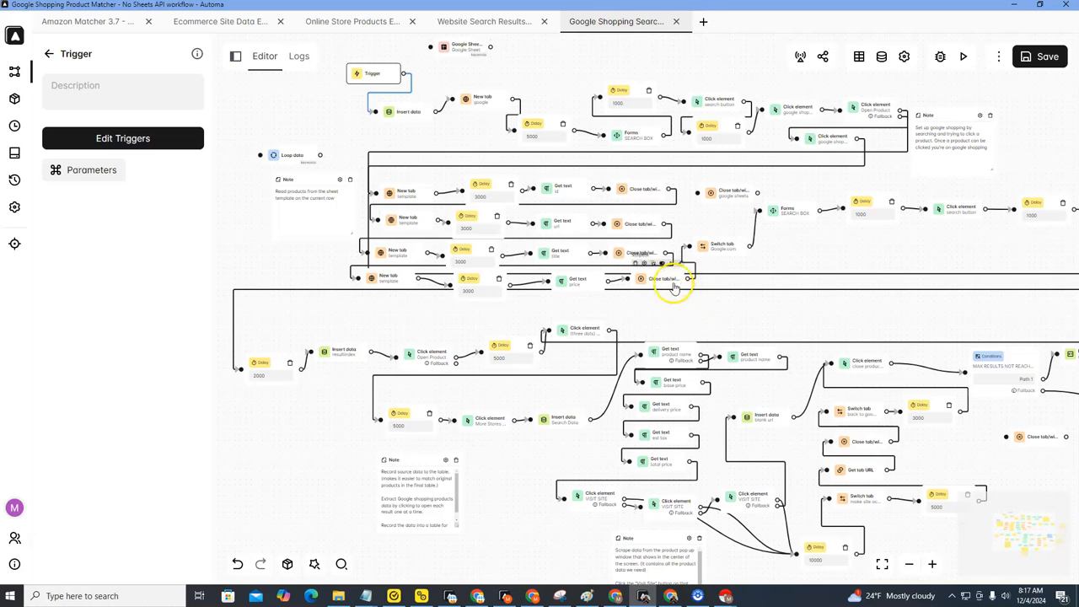
Review the template's Search Products rows, then return to Automa and inspect the workflow's product-reading and result-extraction blocks.
{"action": "left_click", "coordinate": [672, 597]}
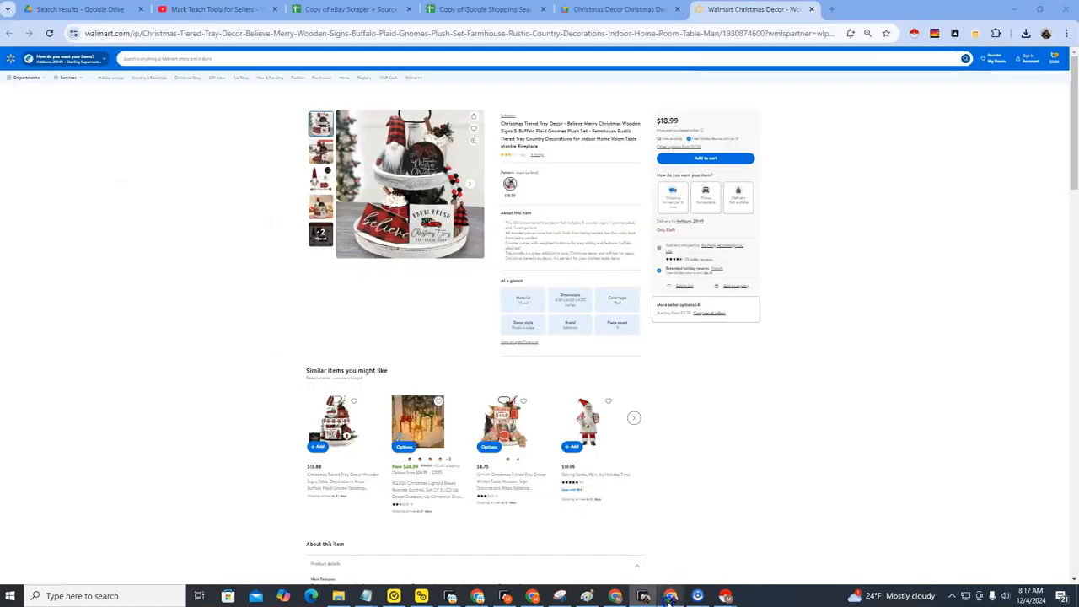
{"action": "left_click", "coordinate": [474, 10]}
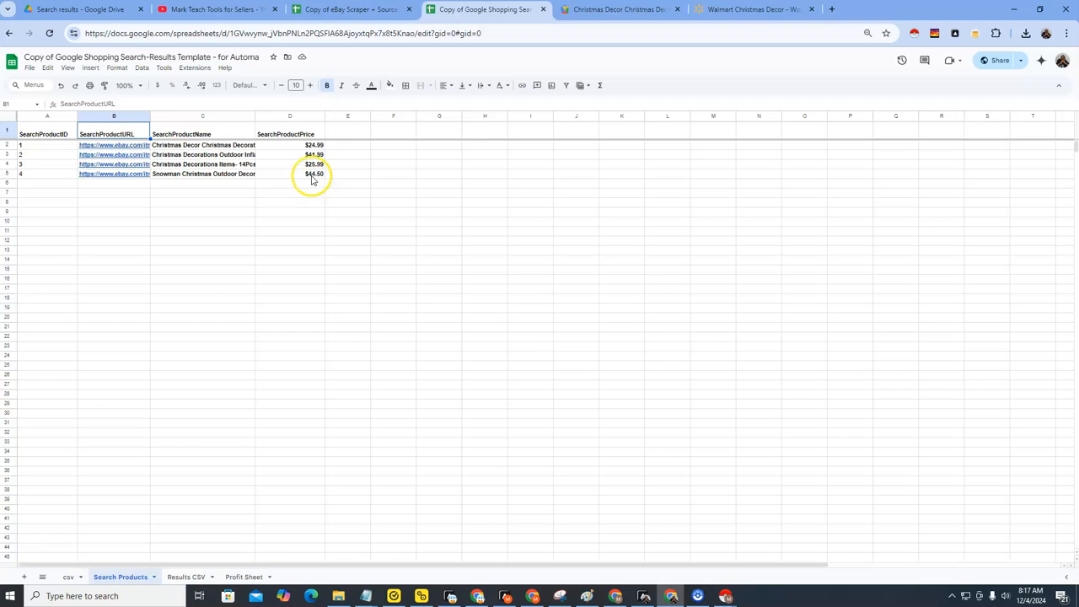
{"action": "left_click", "coordinate": [644, 596]}
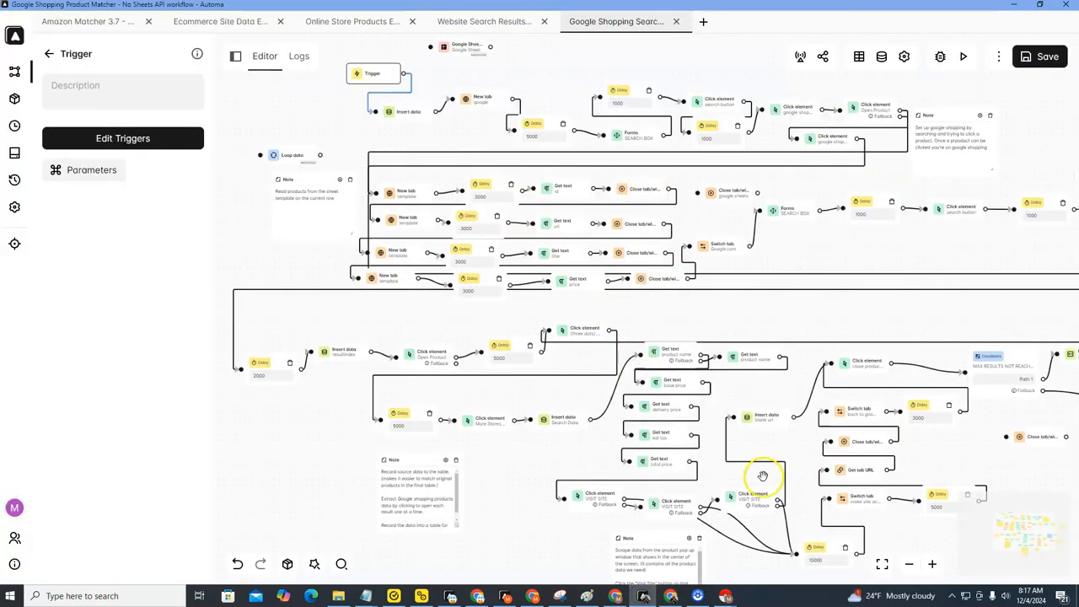
{"action": "left_click_drag", "start_coordinate": [918, 241], "coordinate": [785, 231]}
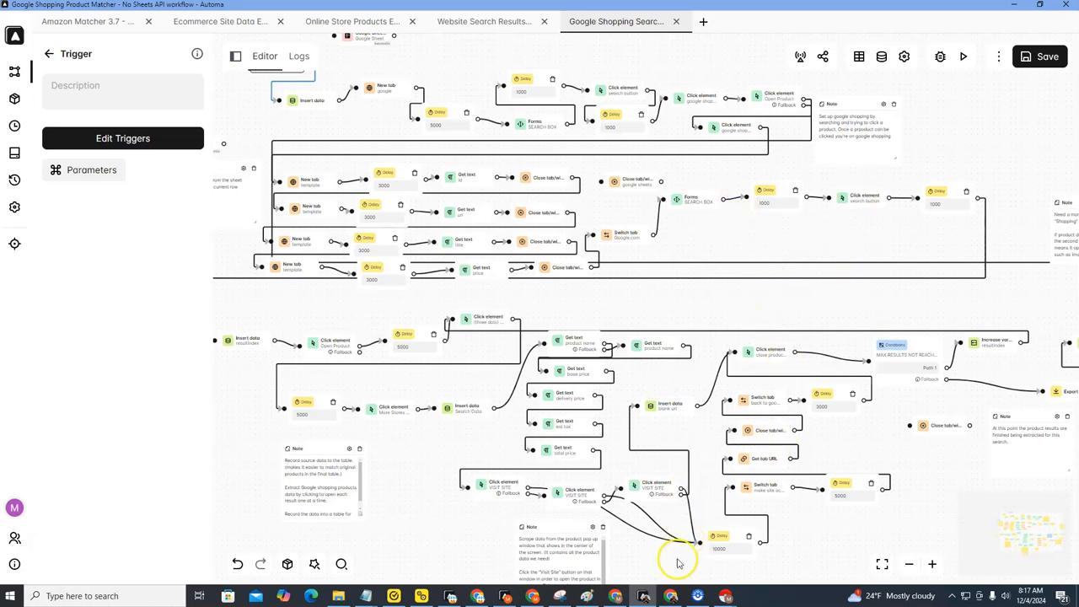
Copy range A1:J13 from the template's Results CSV sheet and paste it into the Profit Sheet at cell A1.
{"action": "left_click", "coordinate": [671, 595]}
{"action": "left_click", "coordinate": [181, 577]}
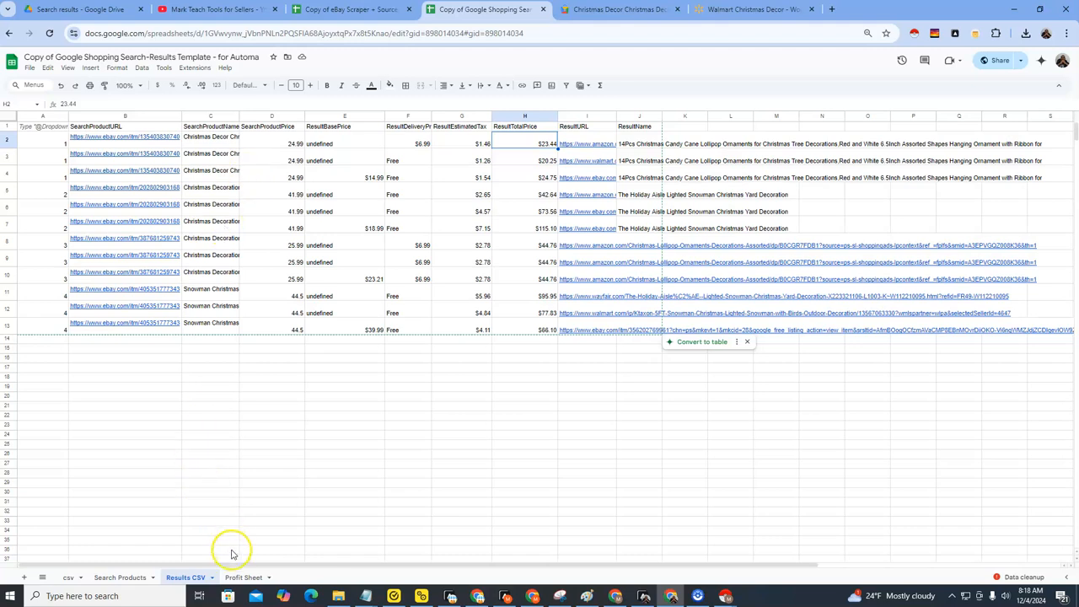
{"action": "left_click_drag", "start_coordinate": [51, 130], "coordinate": [634, 323]}
{"action": "right_click", "coordinate": [516, 201]}
{"action": "left_click", "coordinate": [540, 217]}
{"action": "left_click", "coordinate": [244, 578]}
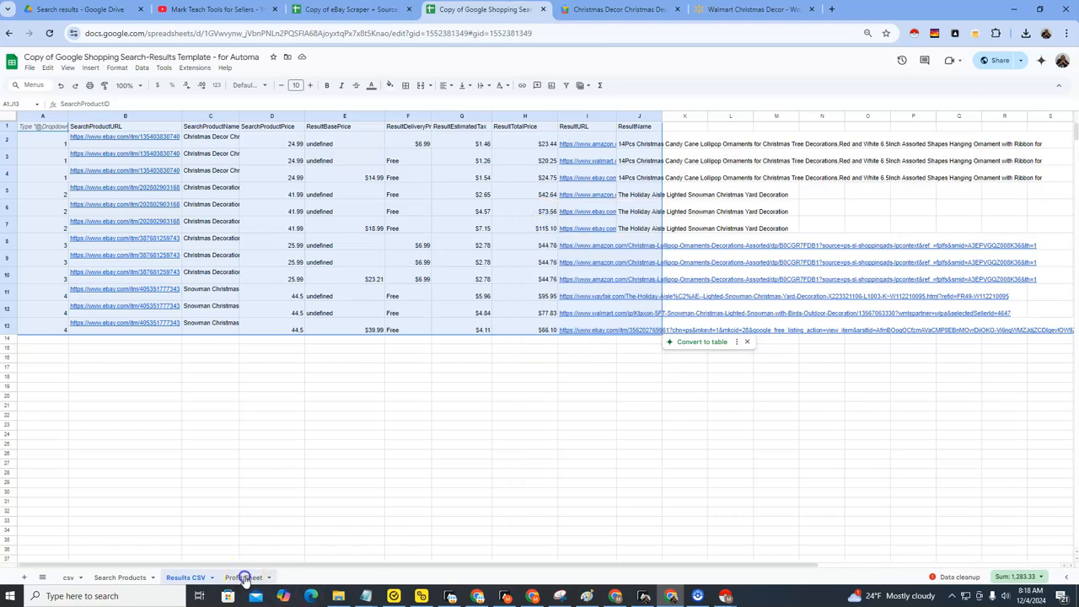
{"action": "right_click", "coordinate": [24, 125]}
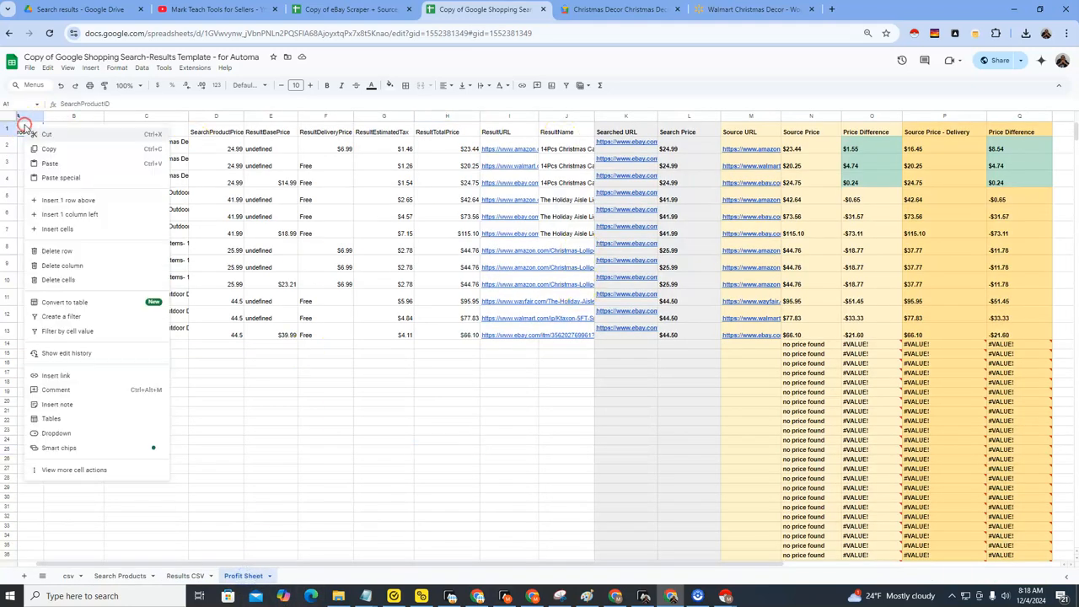
{"action": "left_click", "coordinate": [50, 163]}
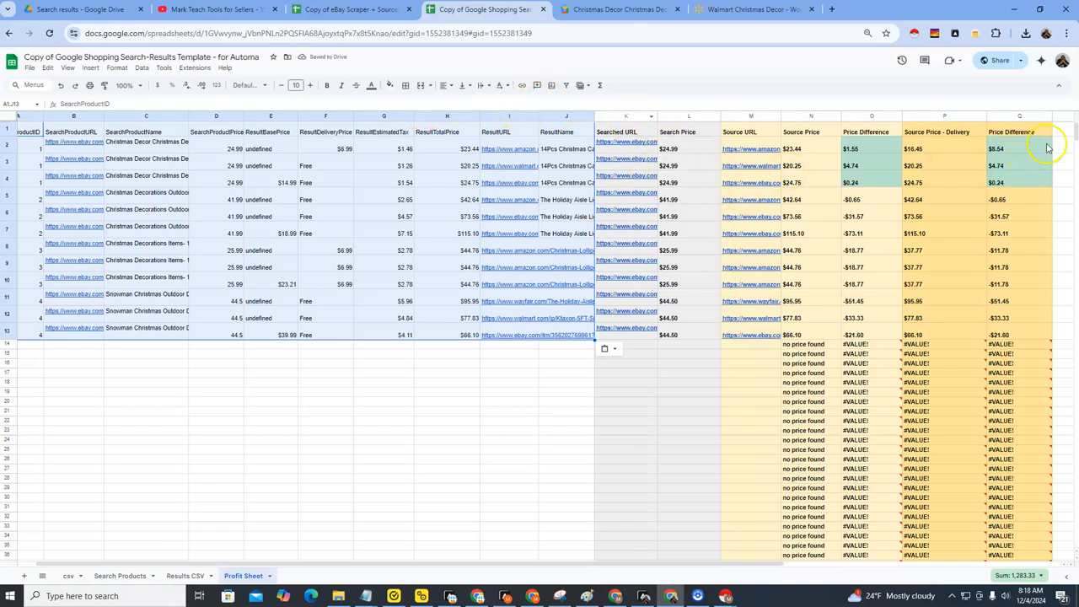
Inspect the Searched URL in K2, open its eBay link, close the Walmart page and return to the Profit Sheet.
{"action": "left_click", "coordinate": [634, 133]}
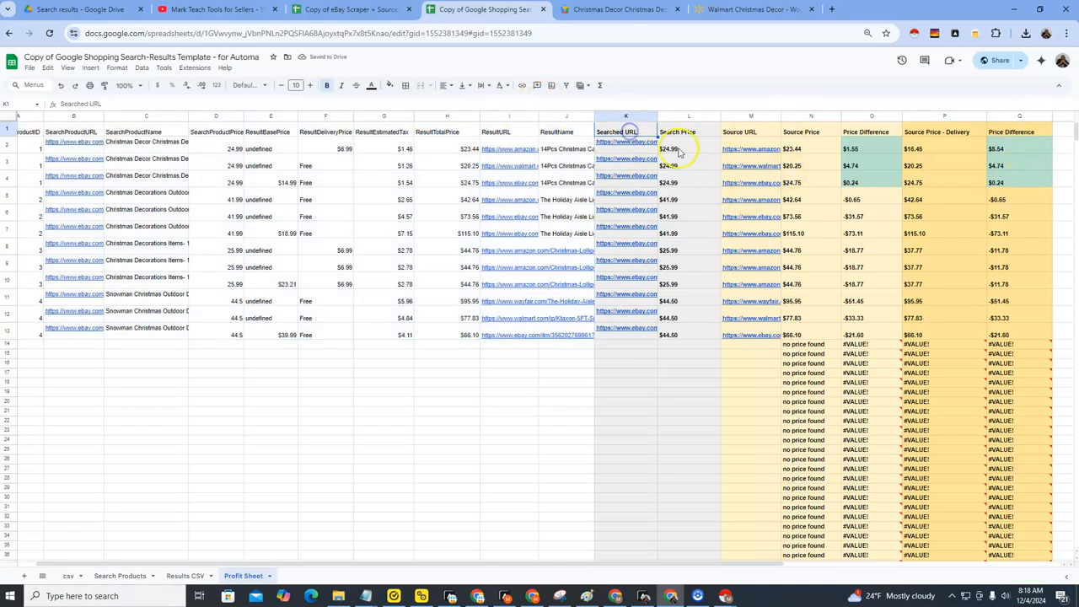
{"action": "left_click", "coordinate": [625, 143]}
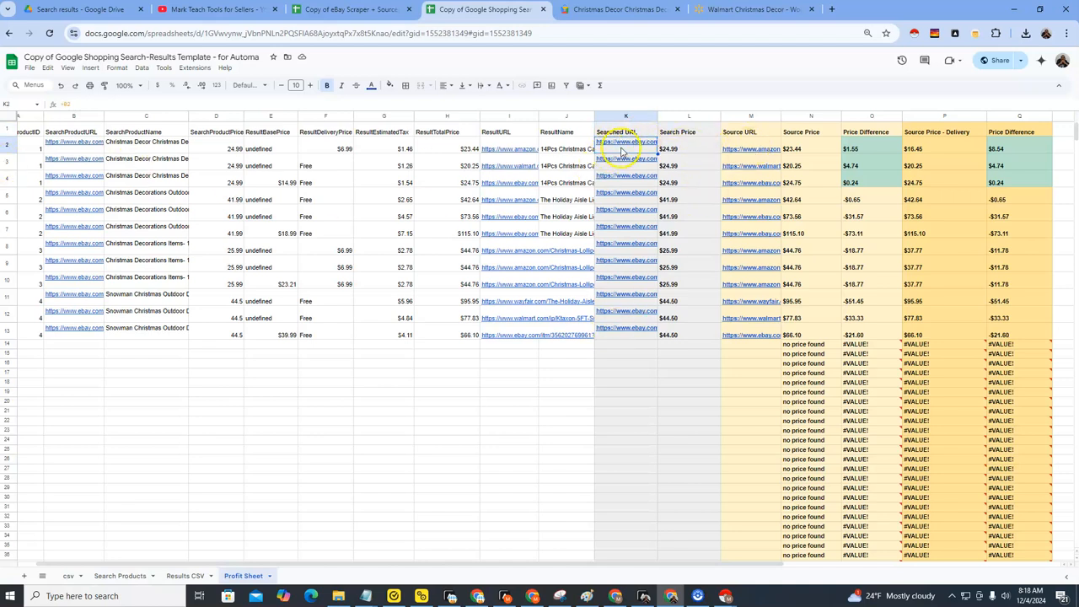
{"action": "mouse_move", "coordinate": [627, 149]}
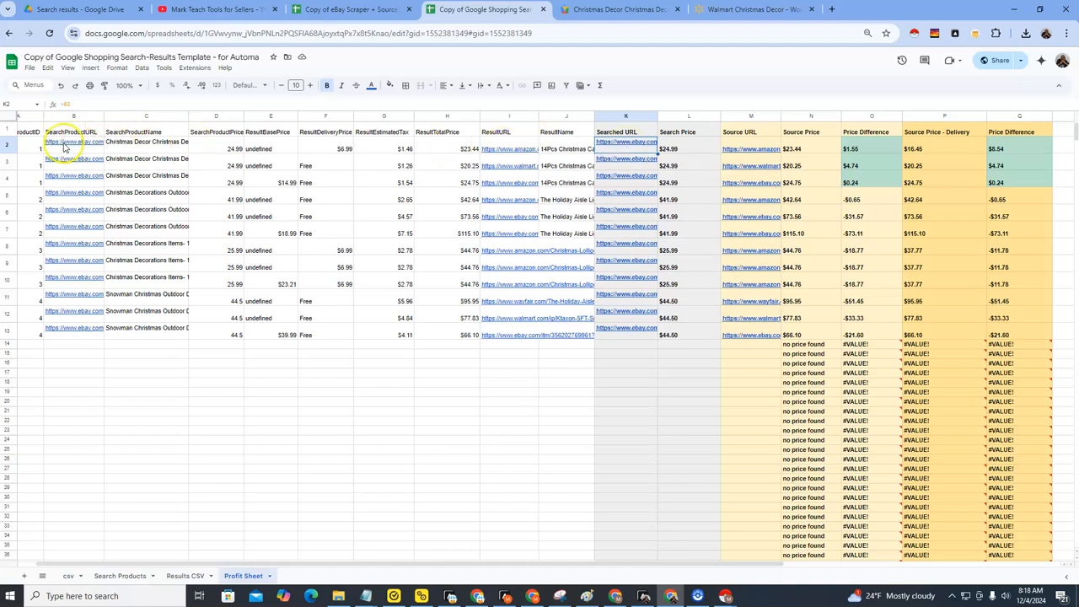
{"action": "left_click", "coordinate": [639, 148]}
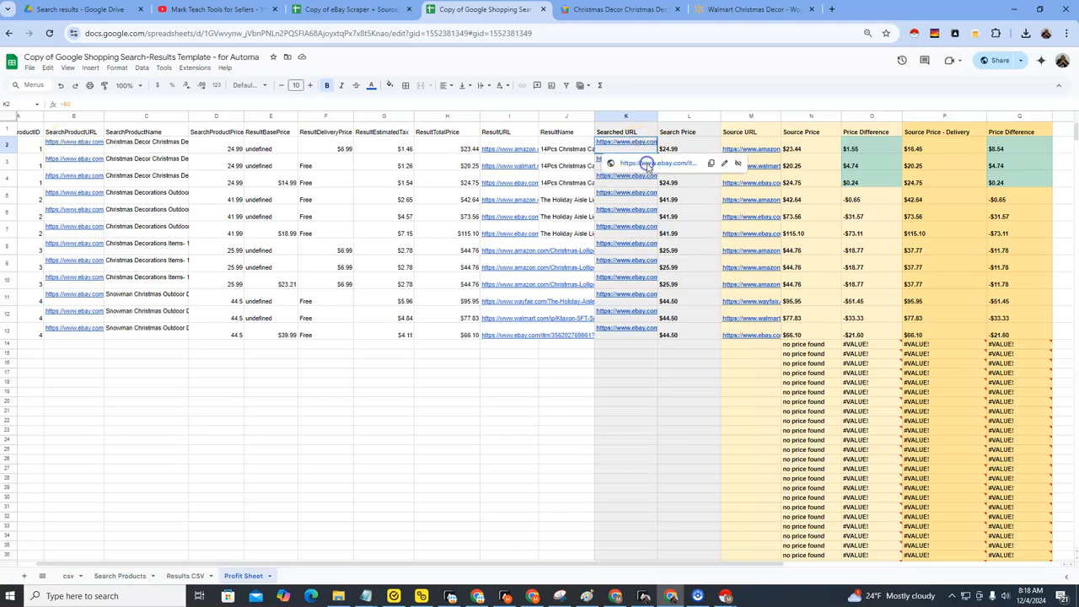
{"action": "left_click", "coordinate": [647, 165]}
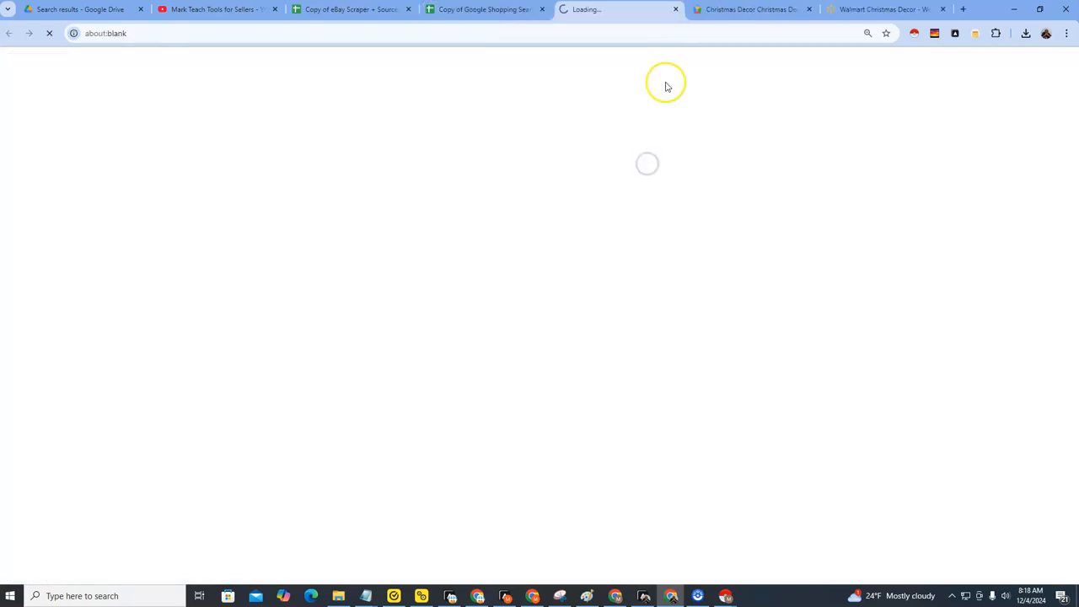
{"action": "left_click", "coordinate": [942, 9]}
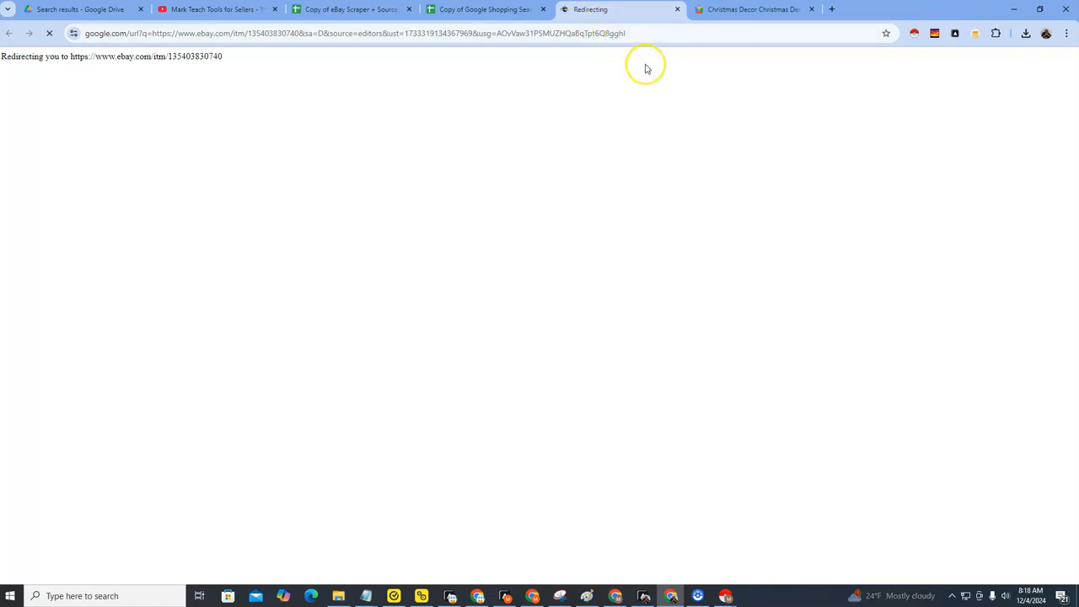
{"action": "left_click", "coordinate": [476, 9]}
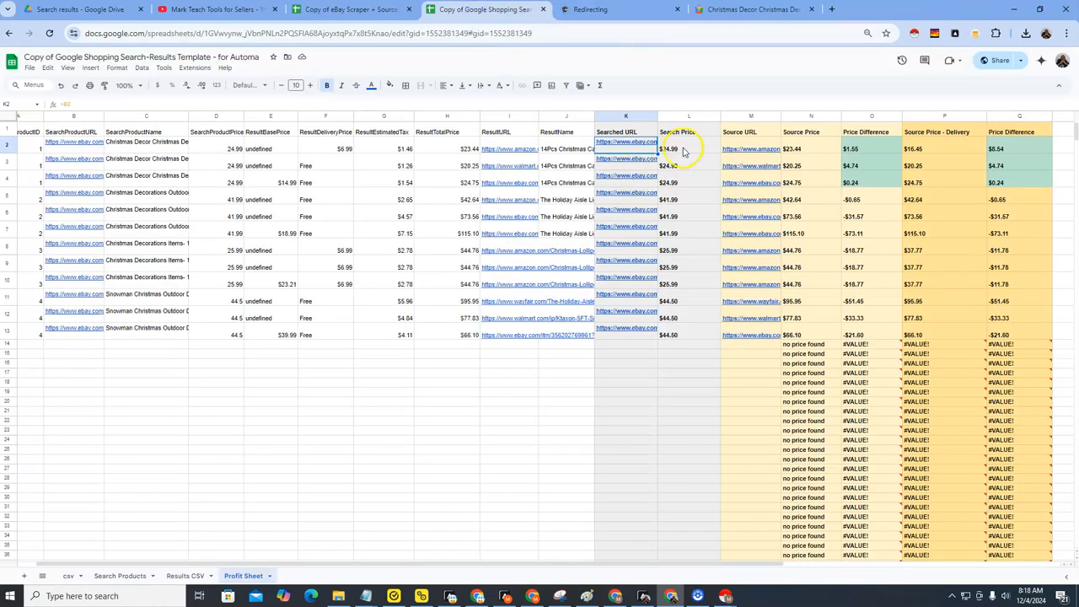
Open the Amazon link in the first Source URL cell, M2, and return to the Profit Sheet.
{"action": "left_click", "coordinate": [754, 151]}
{"action": "left_click", "coordinate": [768, 164]}
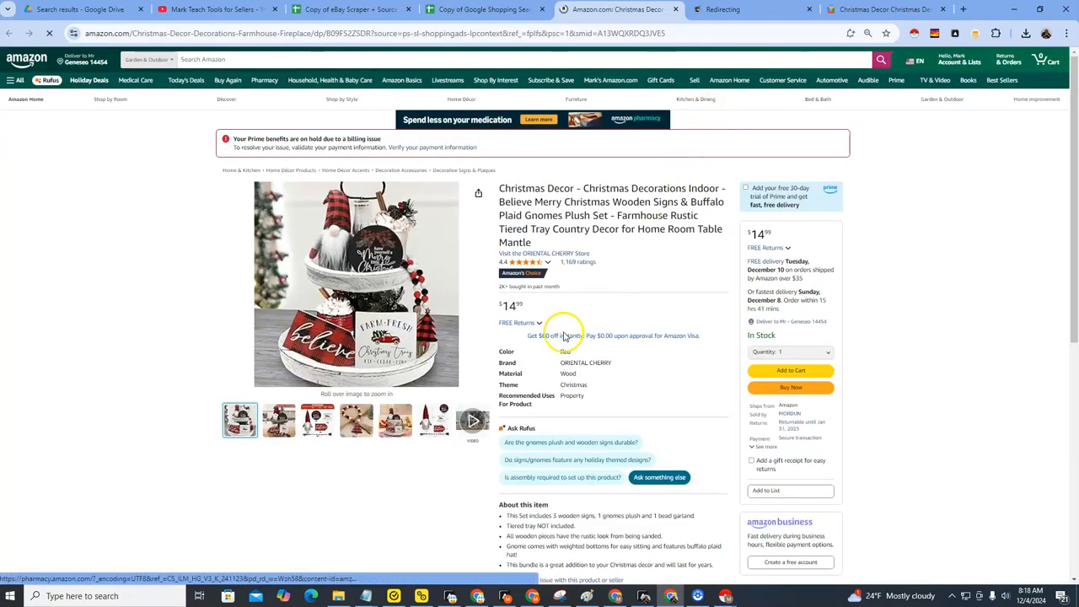
{"action": "left_click", "coordinate": [492, 12]}
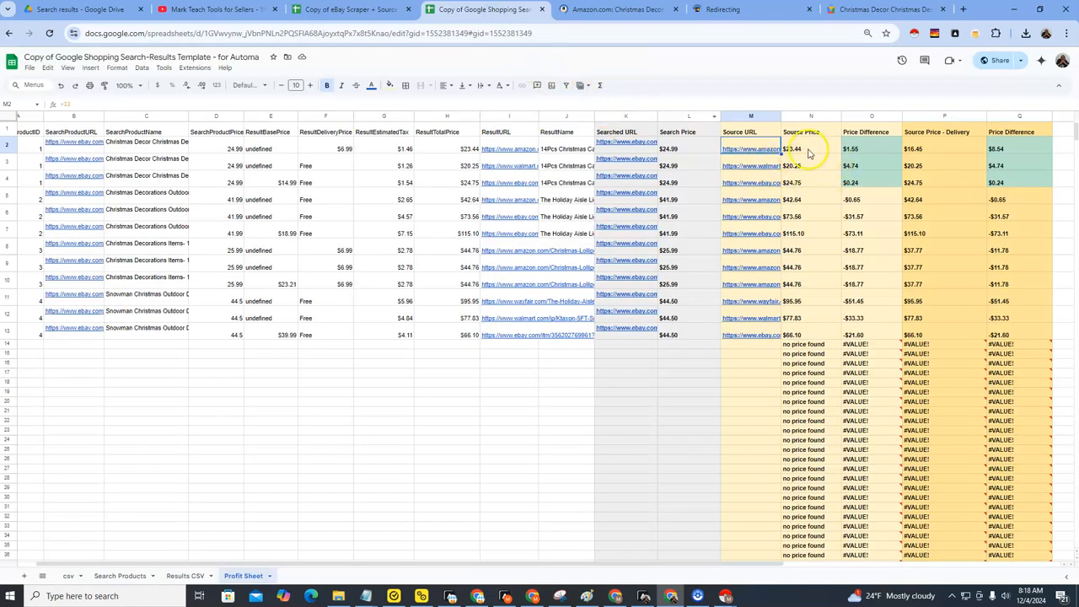
Examine the Source Price formula in N2 against the ResultBasePrice, ResultDeliveryPrice, ResultEstimatedTax and ResultTotalPrice columns.
{"action": "left_click", "coordinate": [807, 150]}
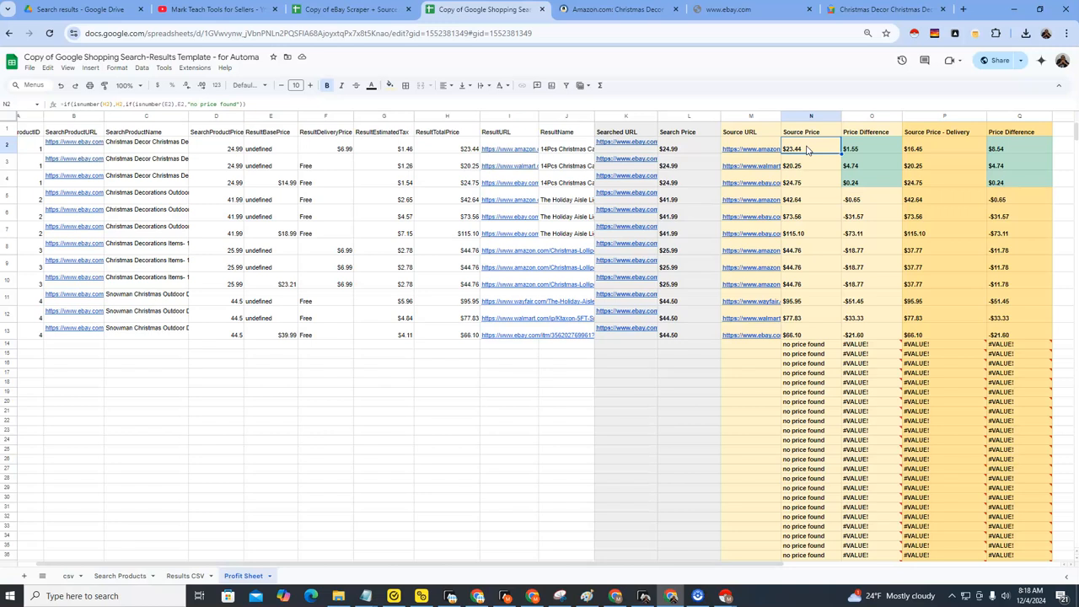
{"action": "left_click_drag", "start_coordinate": [220, 149], "coordinate": [464, 149]}
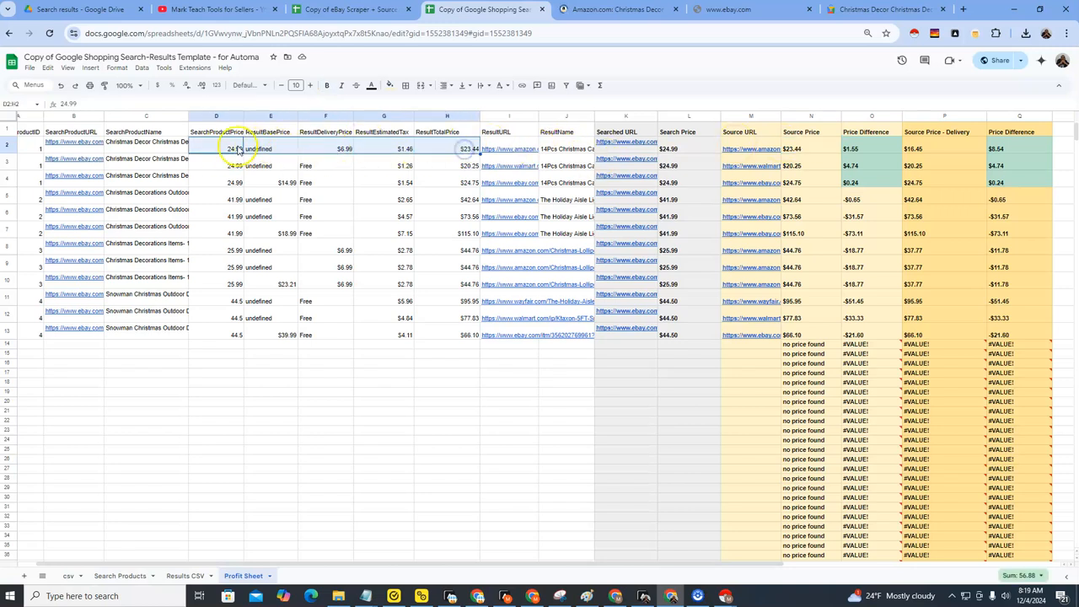
{"action": "left_click", "coordinate": [277, 148]}
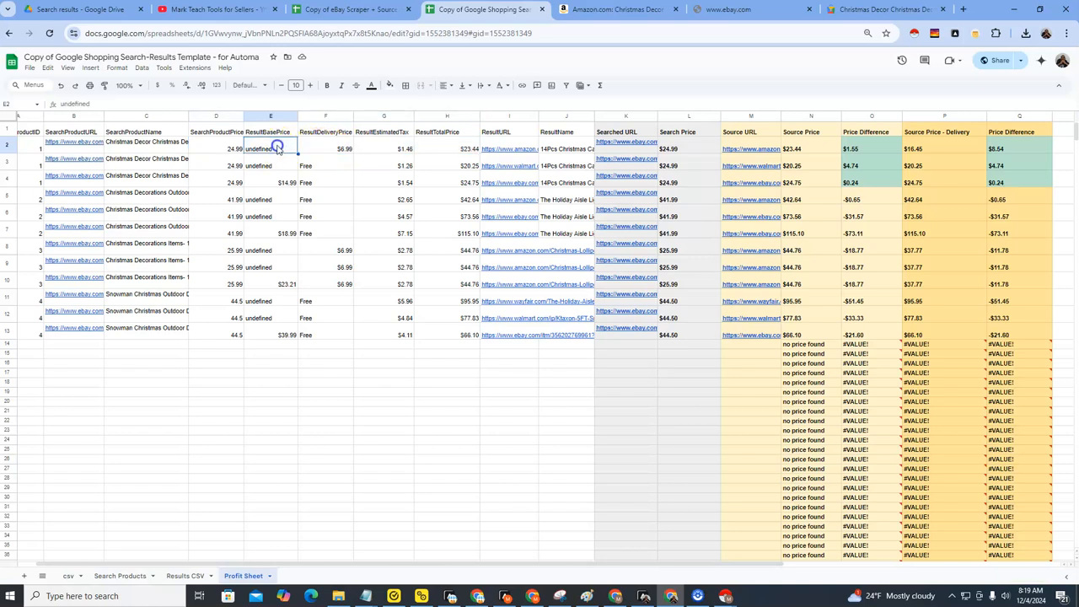
{"action": "left_click", "coordinate": [276, 131]}
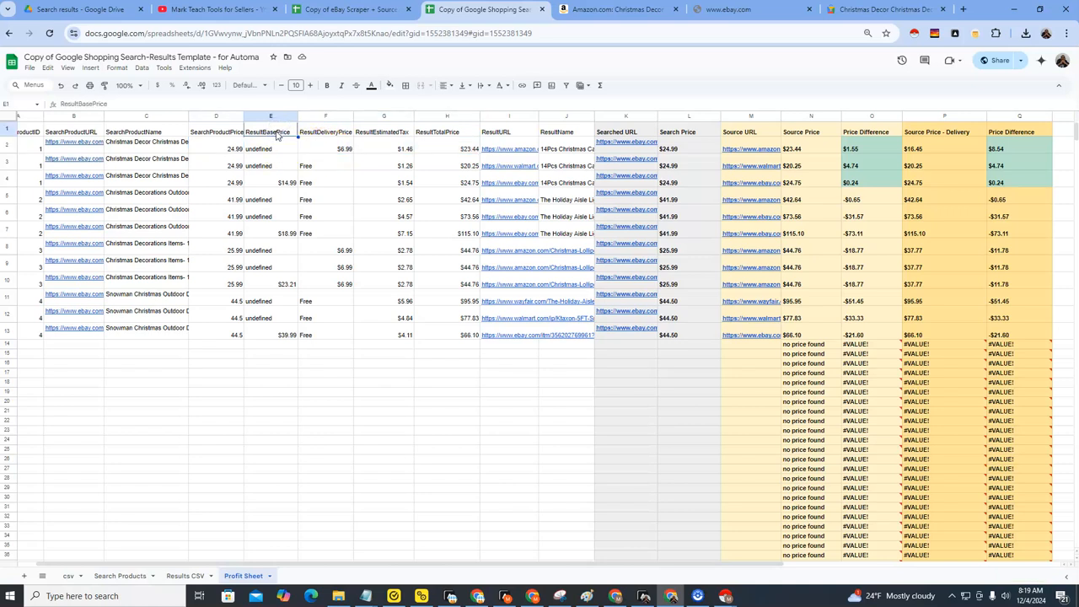
{"action": "left_click", "coordinate": [332, 133]}
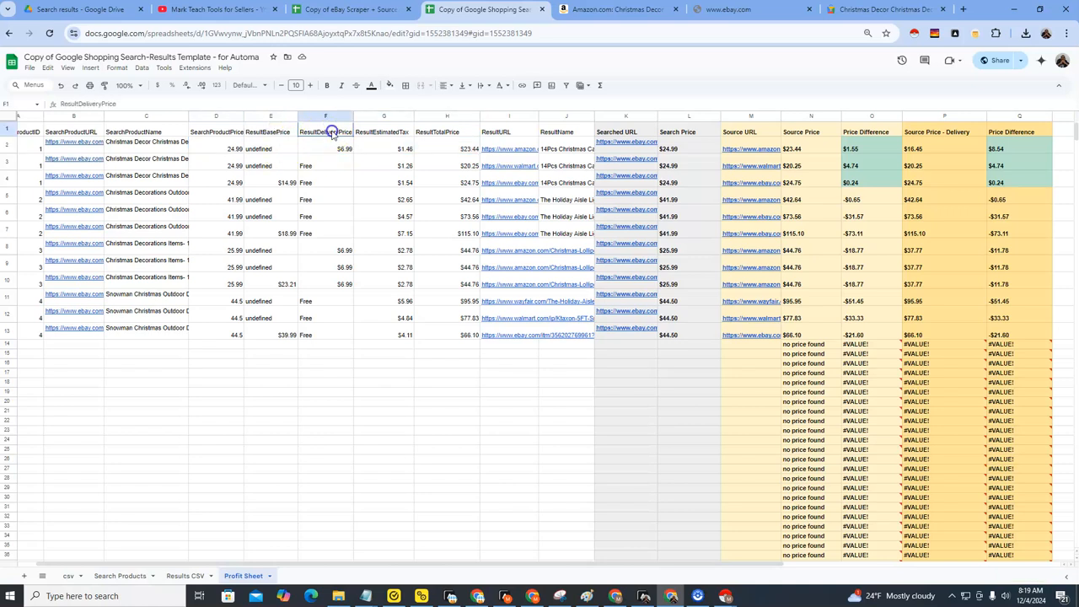
{"action": "left_click", "coordinate": [375, 132]}
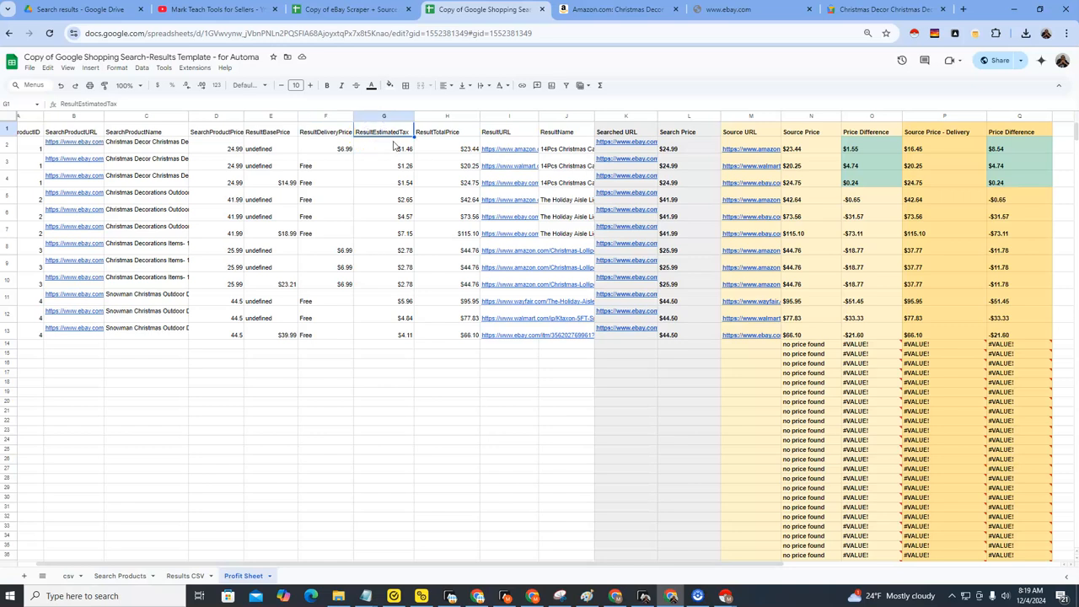
{"action": "left_click", "coordinate": [448, 132]}
{"action": "left_click", "coordinate": [455, 148]}
{"action": "left_click_drag", "start_coordinate": [292, 147], "coordinate": [388, 146]}
{"action": "left_click", "coordinate": [452, 146]}
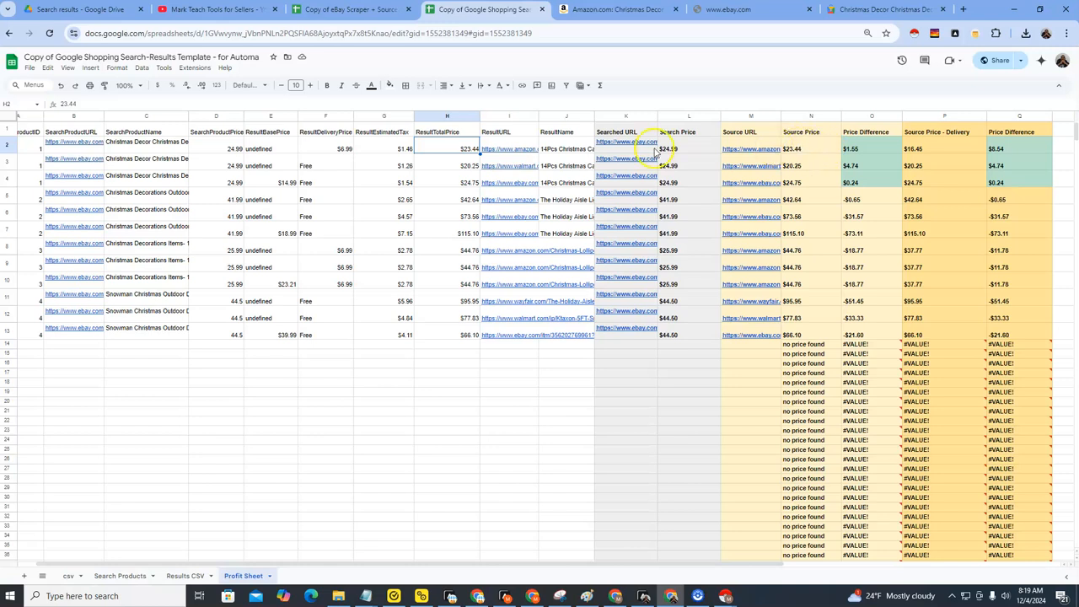
{"action": "left_click", "coordinate": [463, 149]}
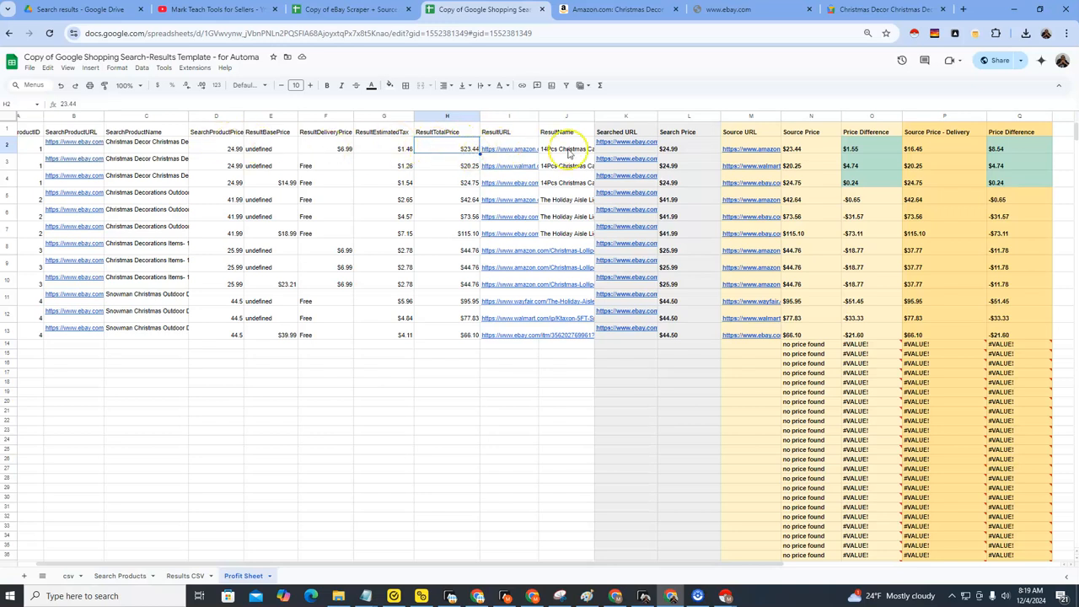
{"action": "left_click_drag", "start_coordinate": [463, 149], "coordinate": [457, 340]}
Compare Source Price, Source Price - Delivery and both Price Difference columns, and review the pasted headers in A1:J1.
{"action": "left_click", "coordinate": [811, 148]}
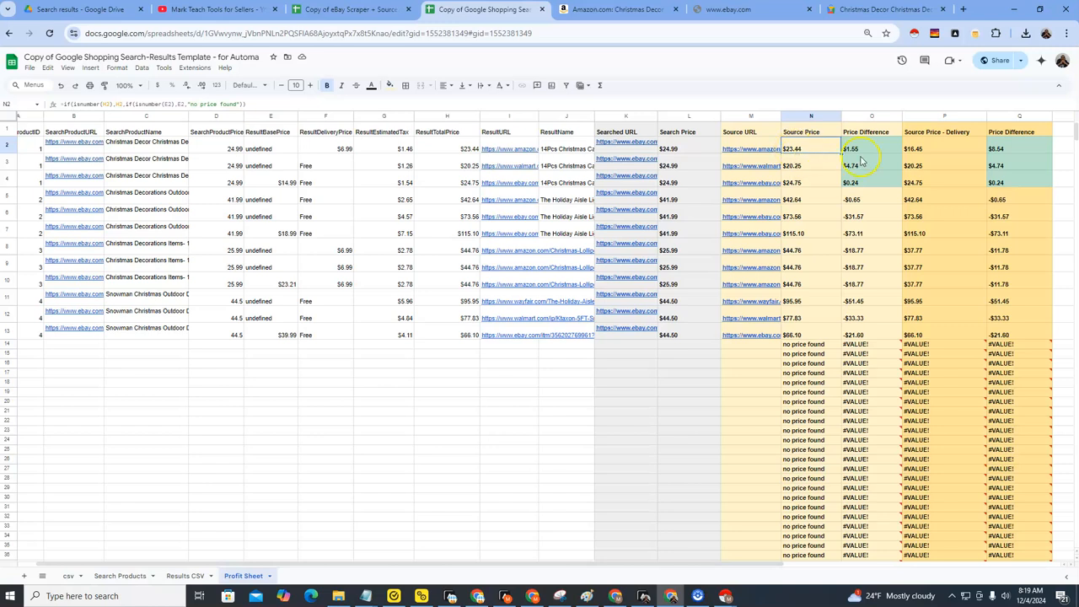
{"action": "left_click", "coordinate": [941, 149]}
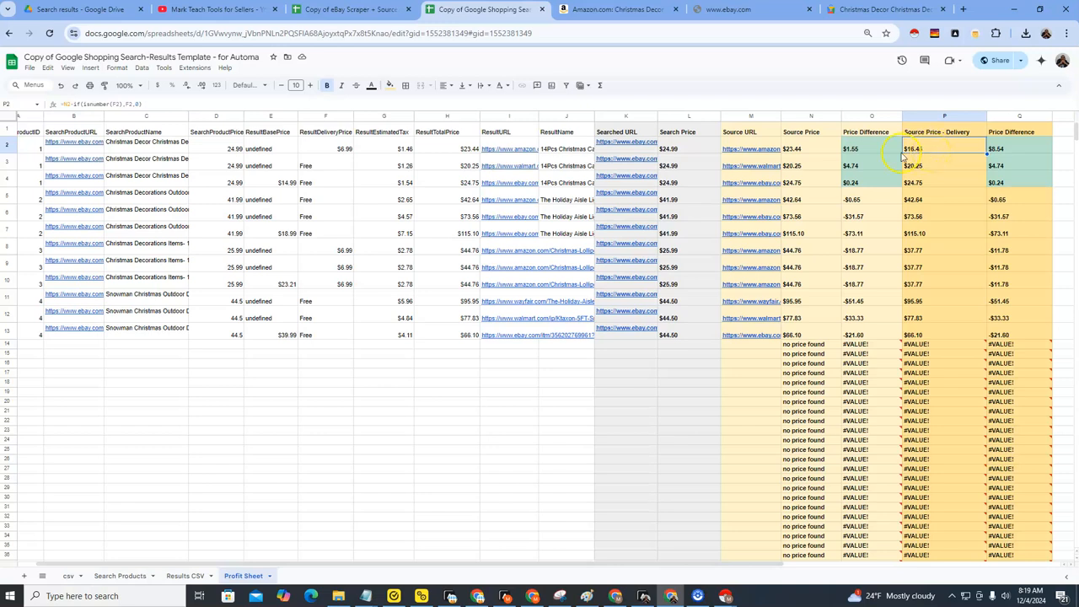
{"action": "mouse_move", "coordinate": [740, 151]}
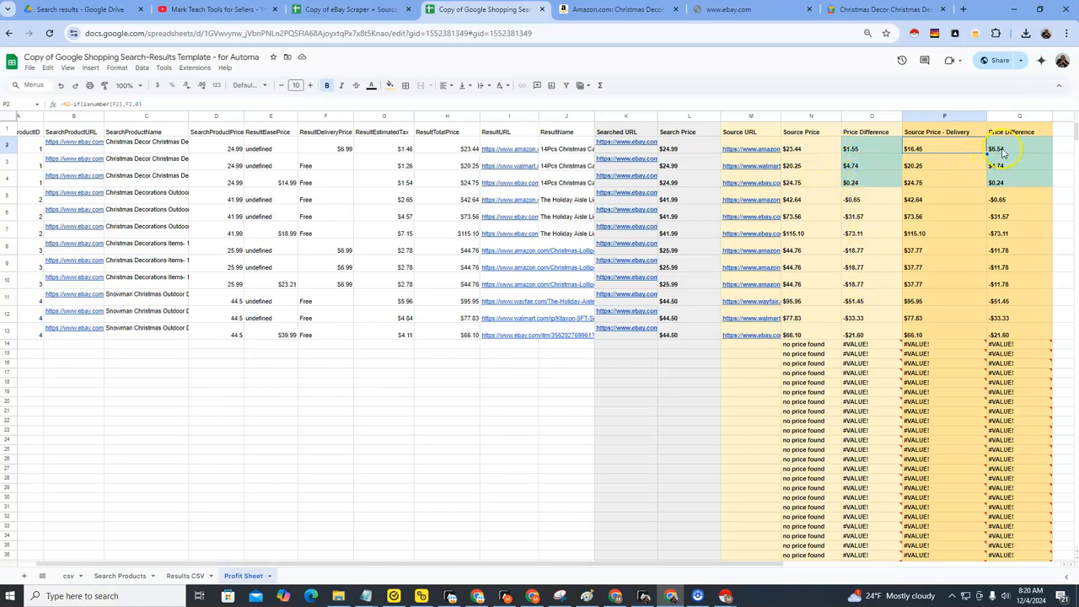
{"action": "left_click_drag", "start_coordinate": [1001, 151], "coordinate": [1012, 180]}
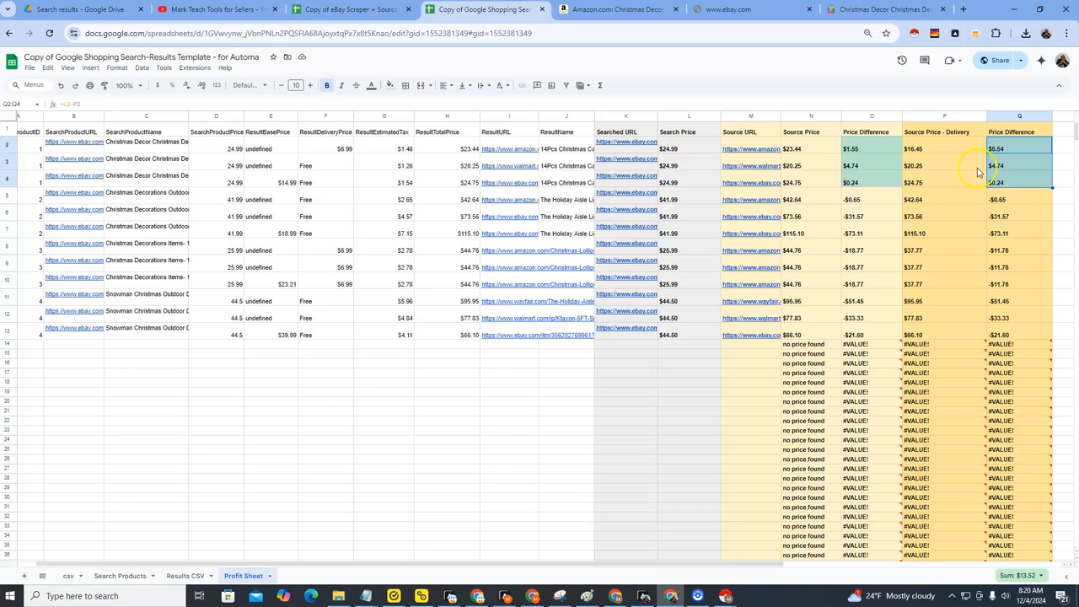
{"action": "left_click", "coordinate": [486, 379]}
{"action": "left_click_drag", "start_coordinate": [26, 133], "coordinate": [561, 134]}
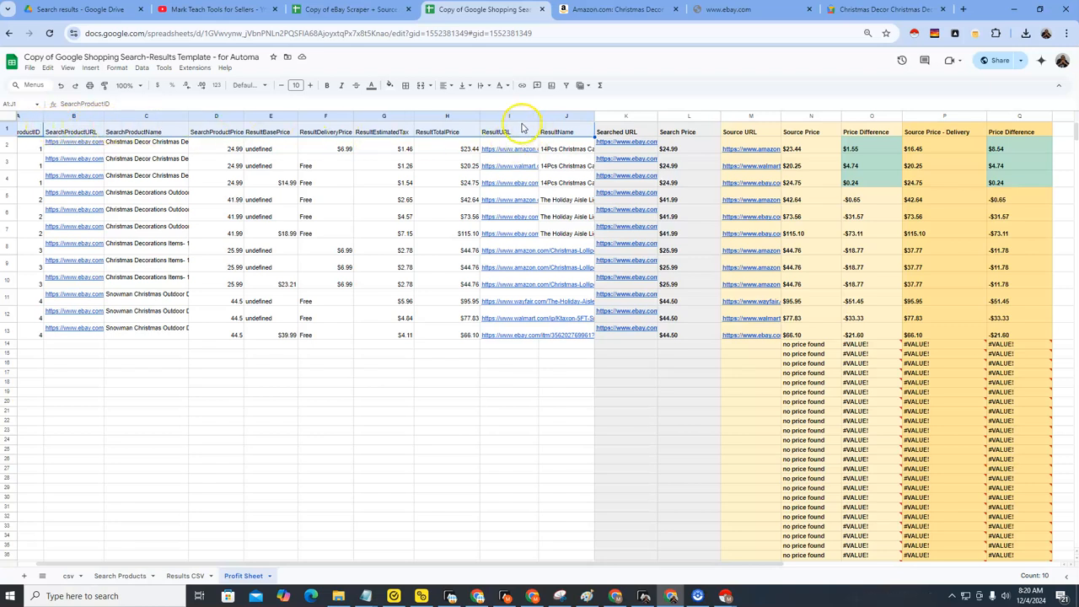
Switch to Automa, view the whole Google Shopping workflow, and return to the results spreadsheet.
{"action": "left_click", "coordinate": [649, 596]}
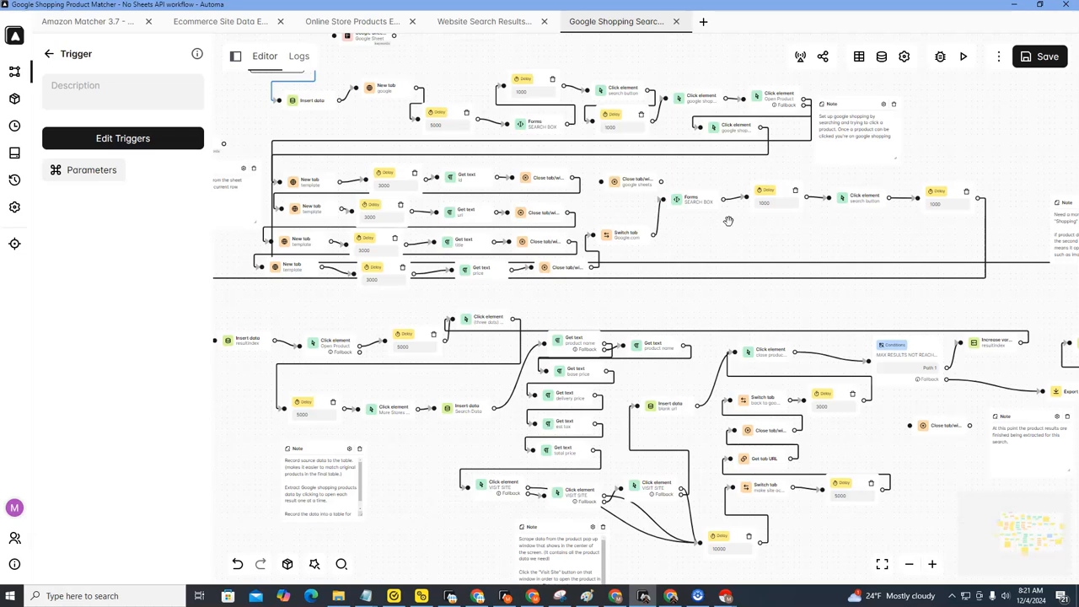
{"action": "scroll", "coordinate": [729, 220], "scroll_direction": "down", "scroll_amount": 2}
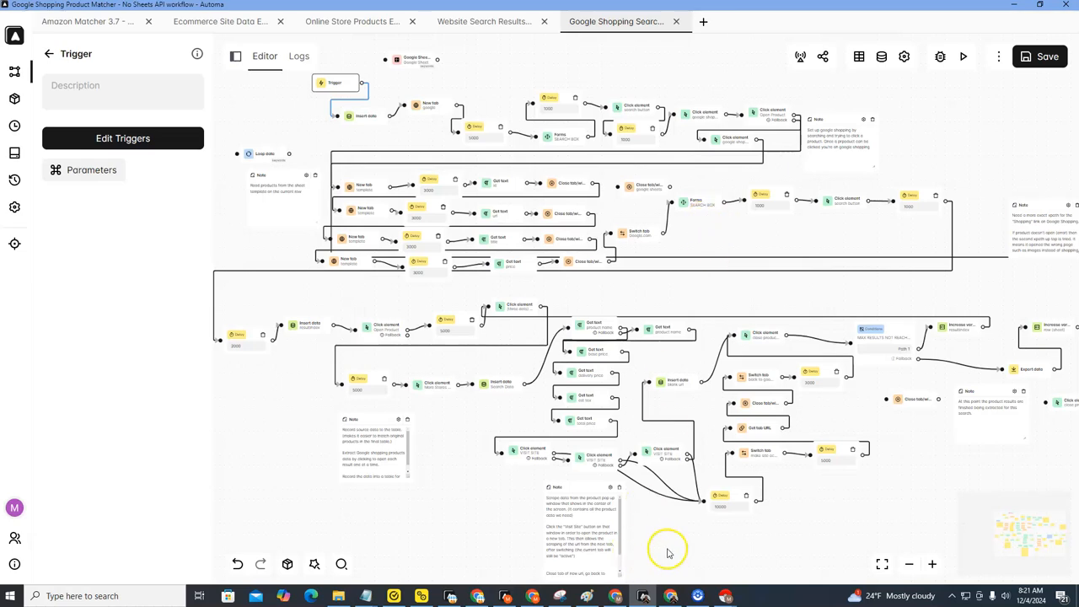
{"action": "left_click", "coordinate": [670, 595]}
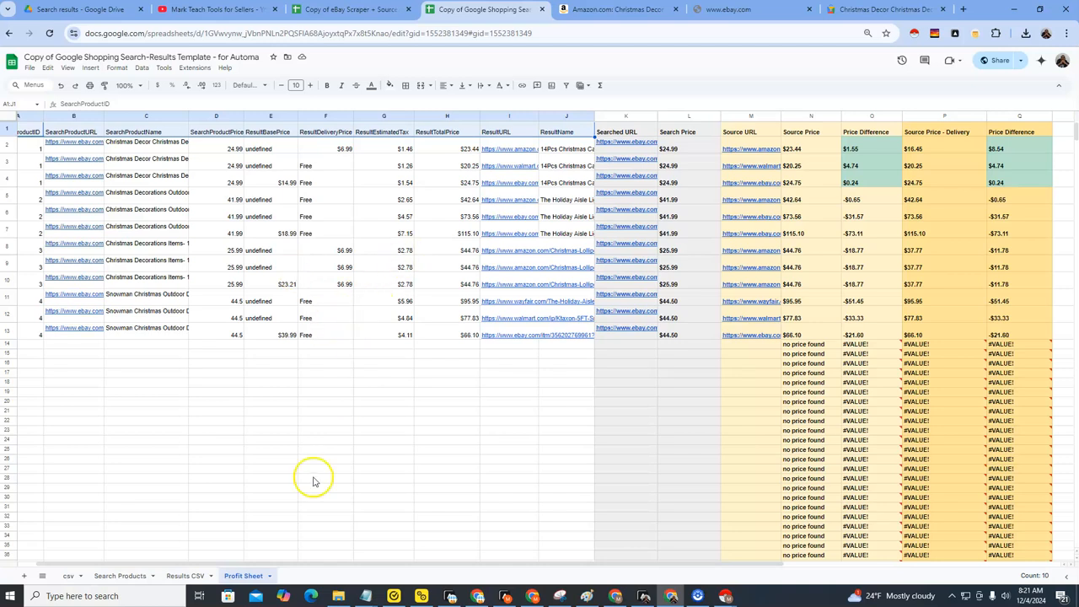
Review the csv, Search Products and Results CSV sheets in order, ending on the Profit Sheet.
{"action": "left_click", "coordinate": [69, 575]}
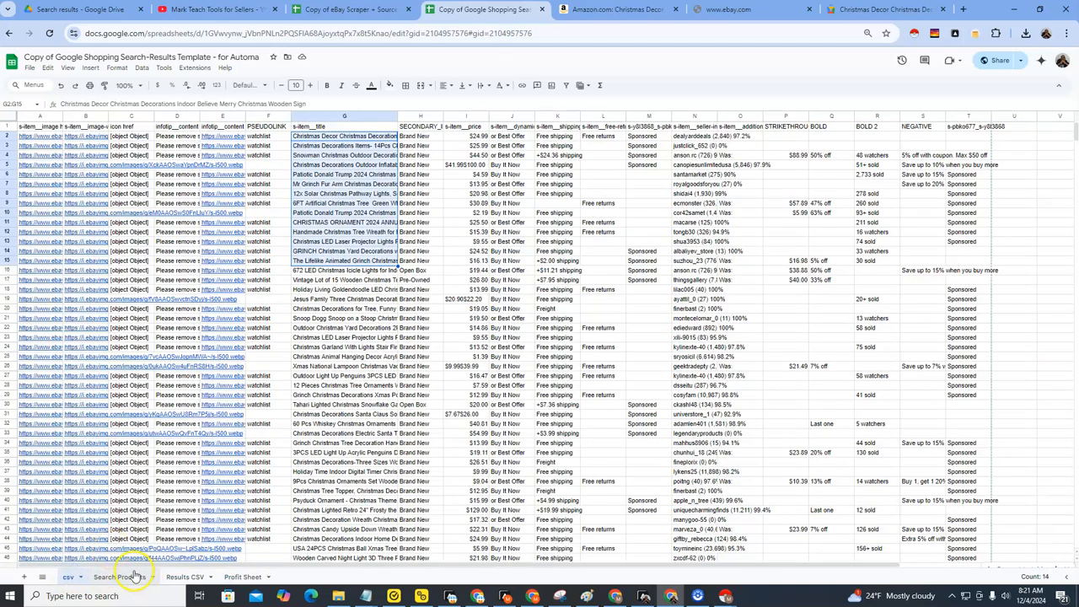
{"action": "left_click", "coordinate": [118, 577]}
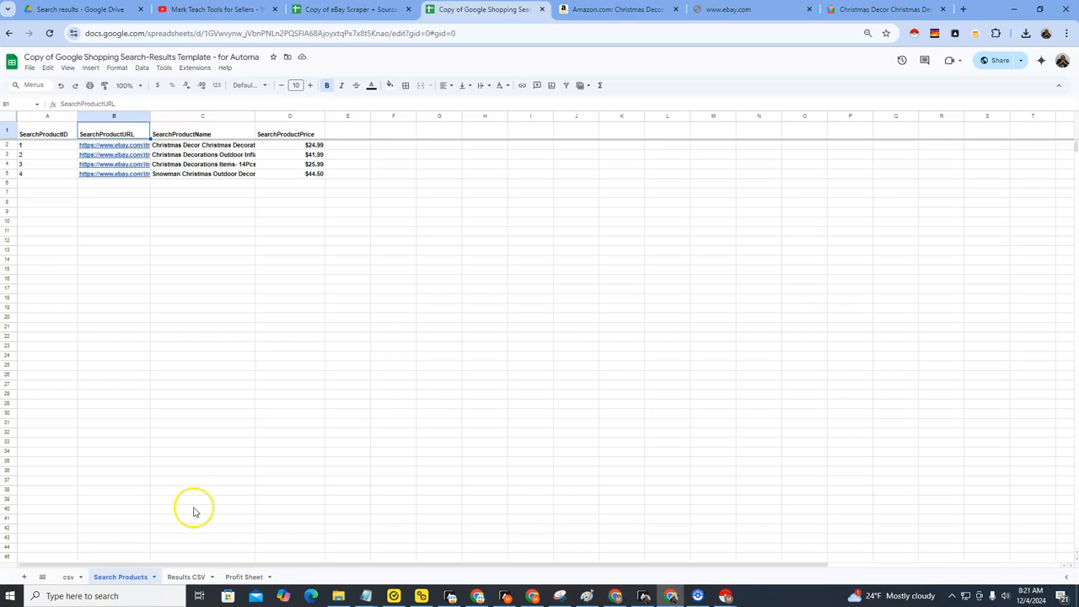
{"action": "left_click", "coordinate": [187, 575]}
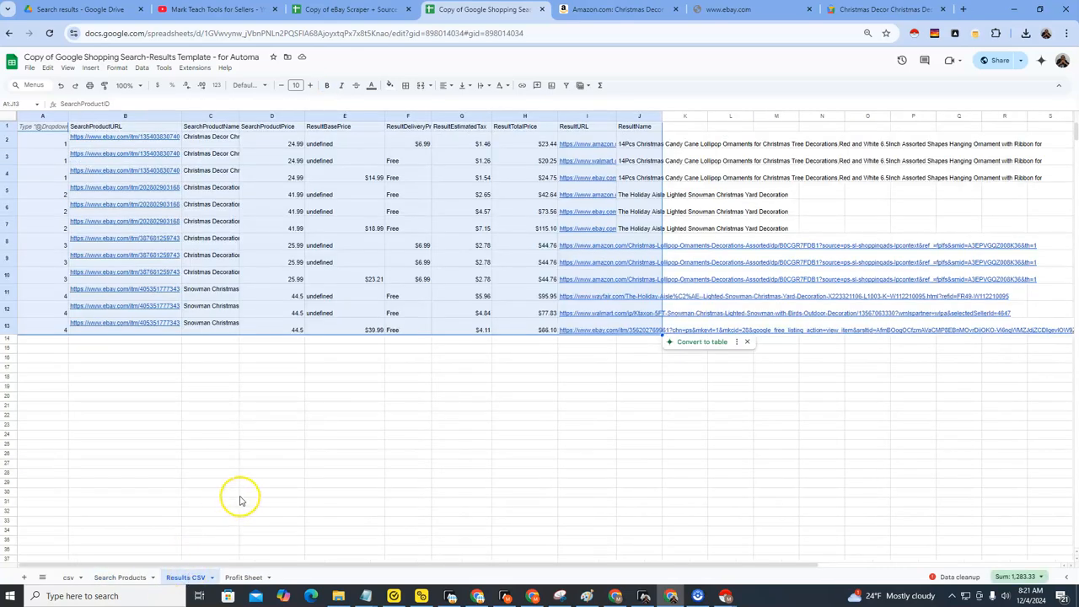
{"action": "left_click", "coordinate": [243, 576]}
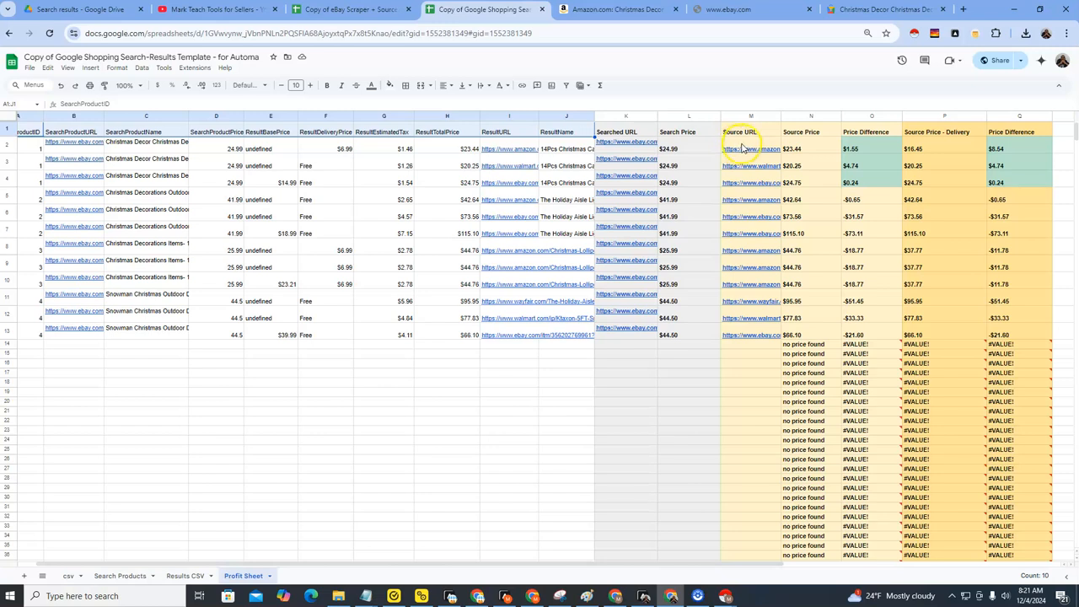
Compare the Christmas decor product's Amazon page with its eBay listing, and return to the Profit Sheet.
{"action": "left_click", "coordinate": [619, 9]}
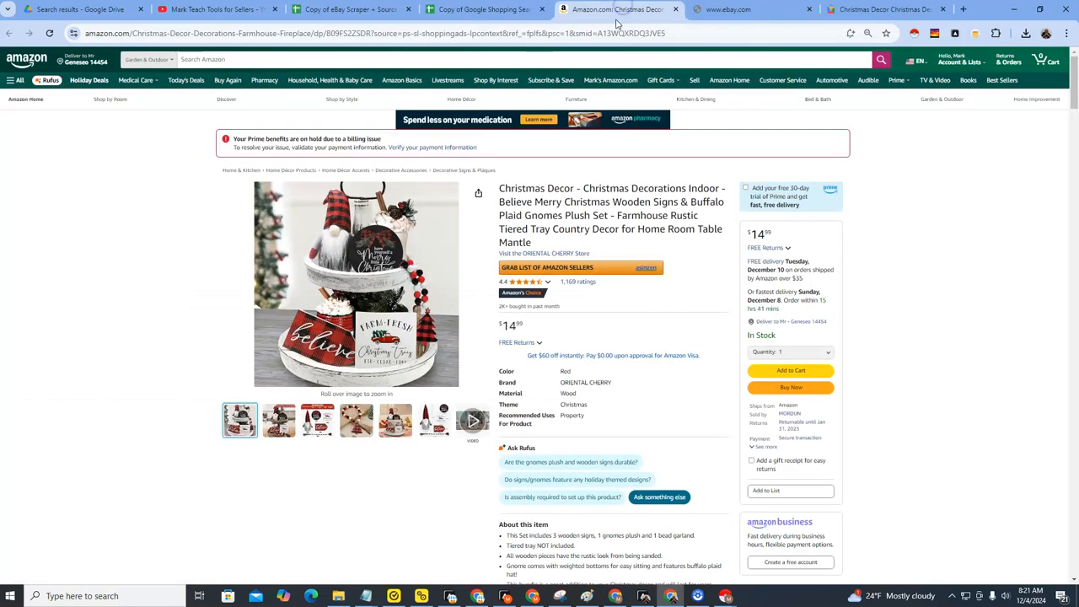
{"action": "left_click", "coordinate": [728, 9]}
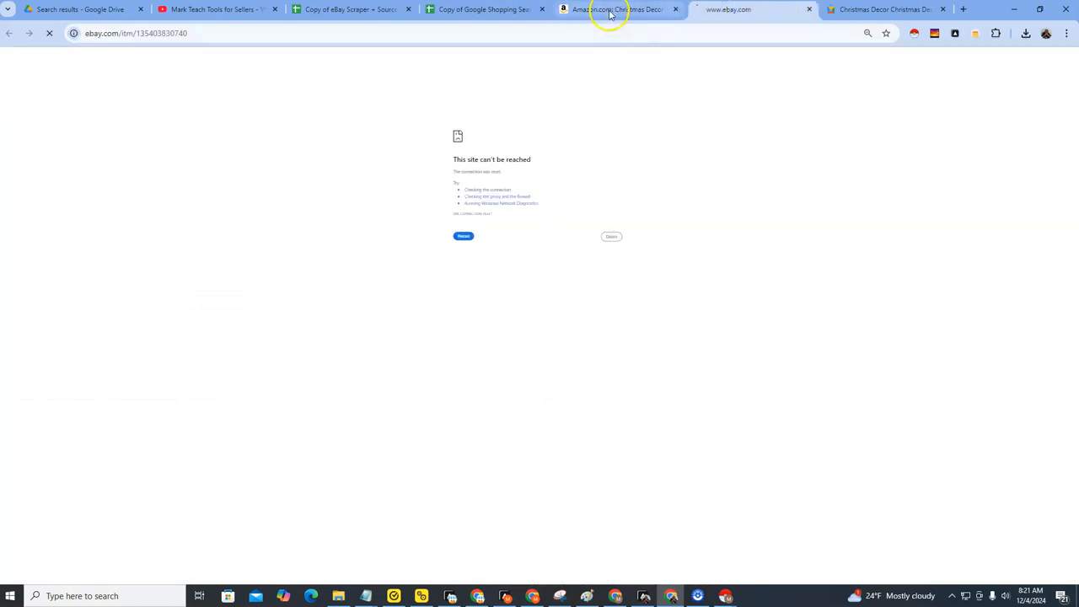
{"action": "left_click", "coordinate": [610, 14]}
{"action": "left_click", "coordinate": [713, 10]}
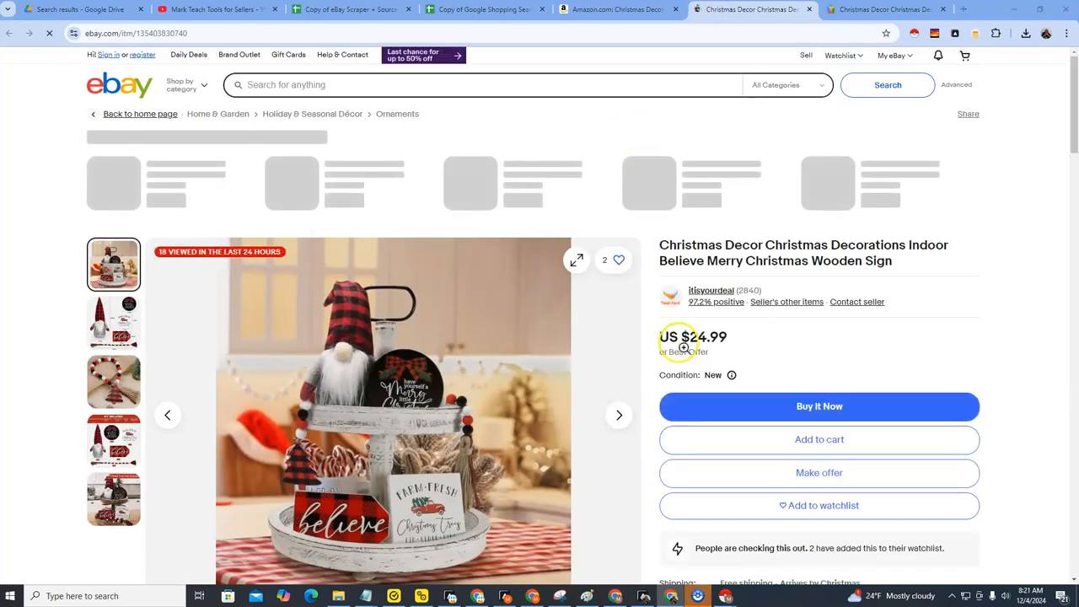
{"action": "left_click", "coordinate": [620, 9]}
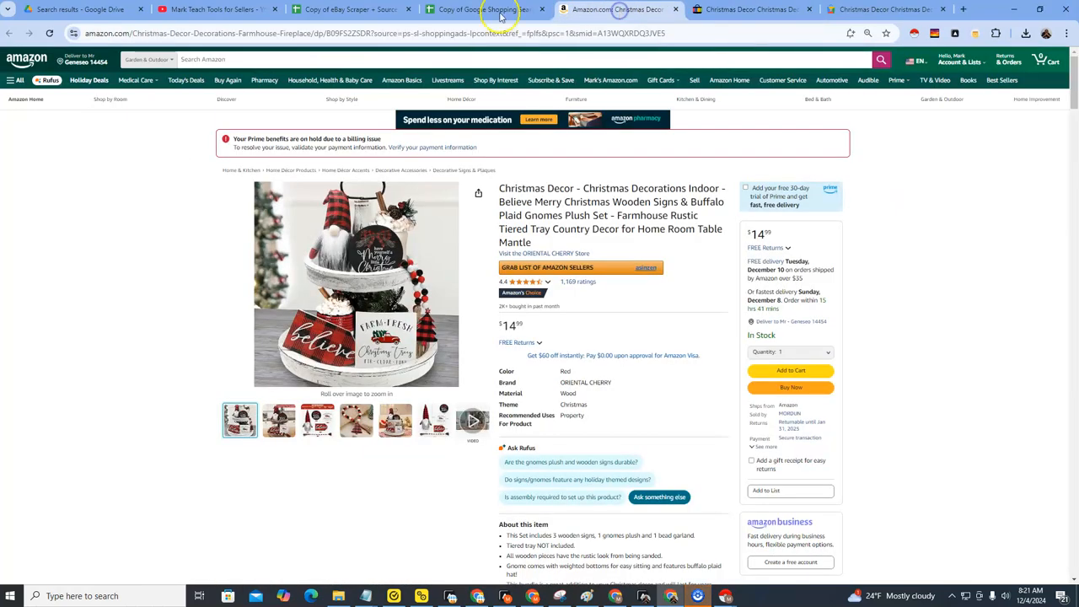
{"action": "left_click", "coordinate": [500, 10]}
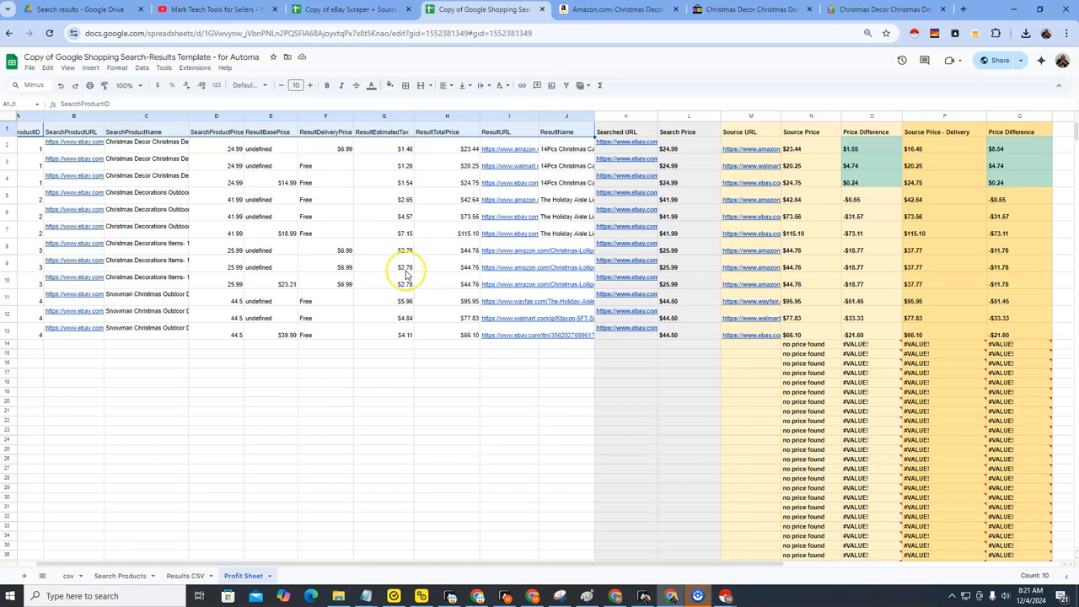